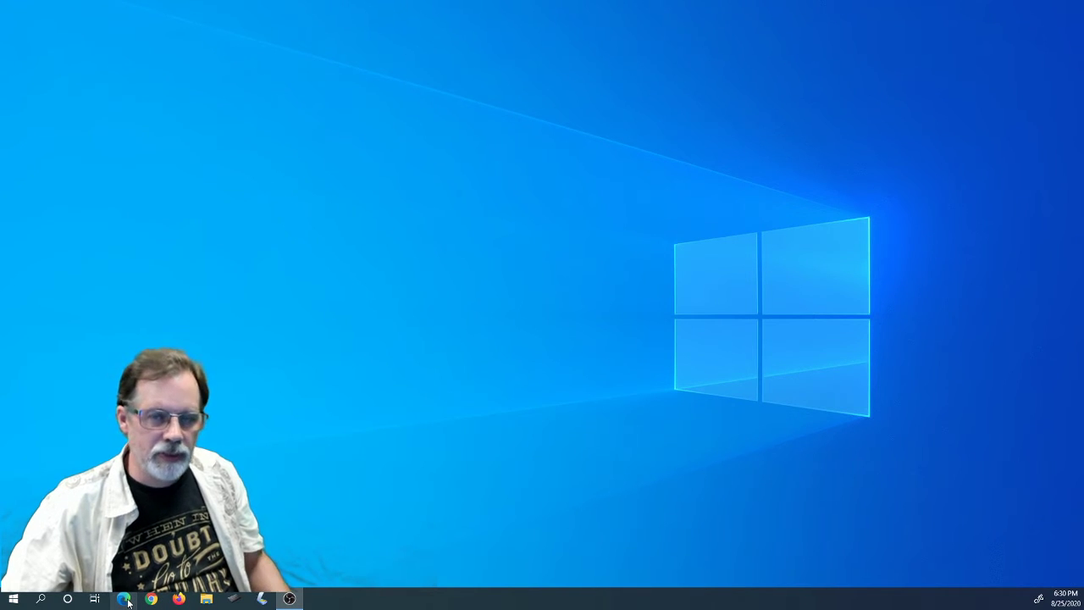
Step: Open Microsoft Edge and try the Focused, Inspirational and Informational layouts for the new tab page
left_click(125, 599)
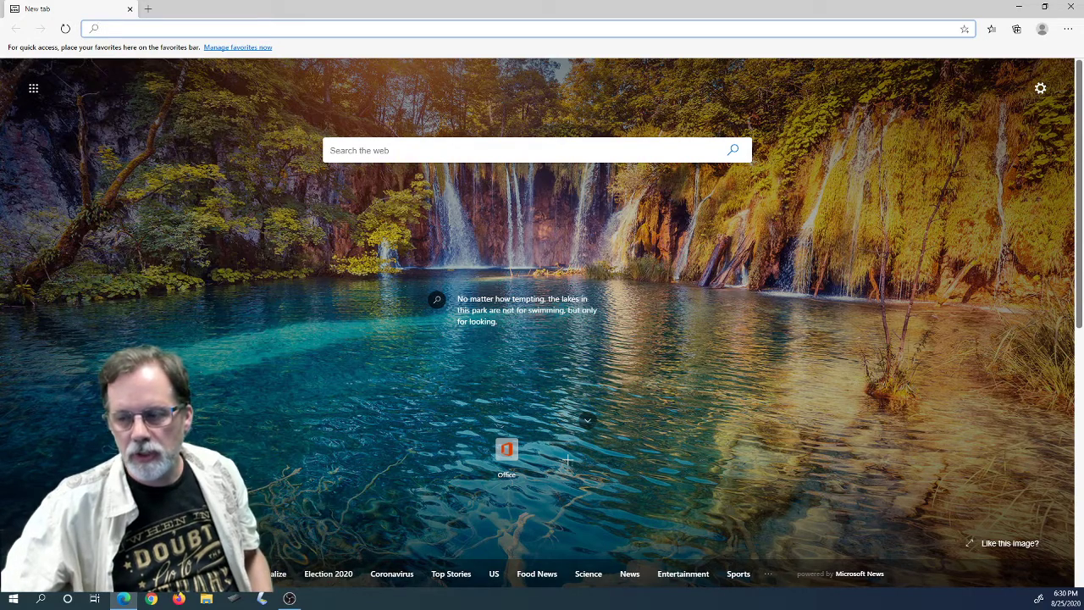
left_click(1041, 89)
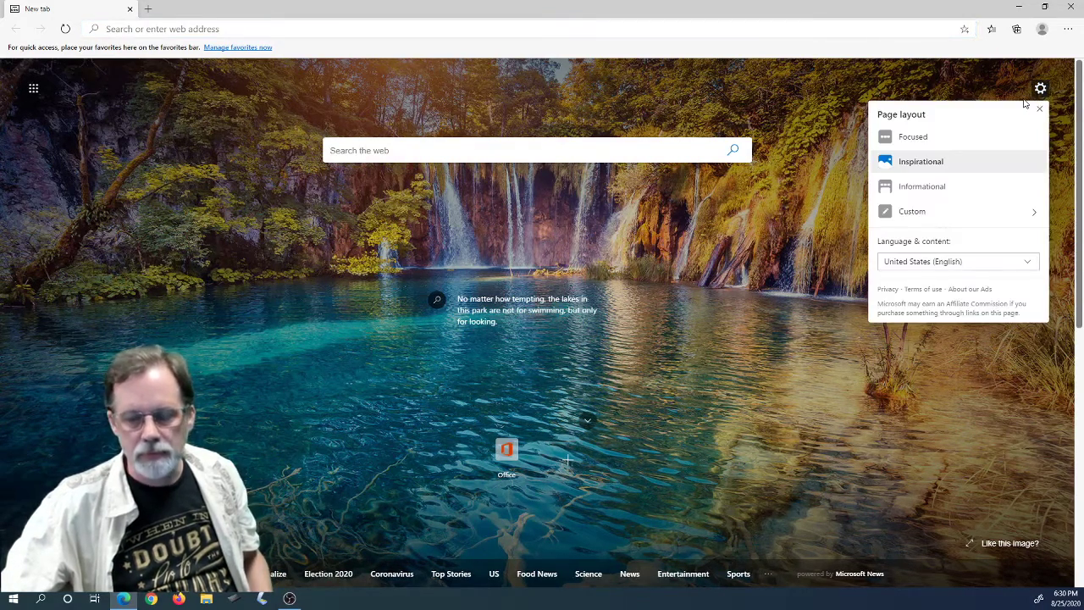
left_click(972, 140)
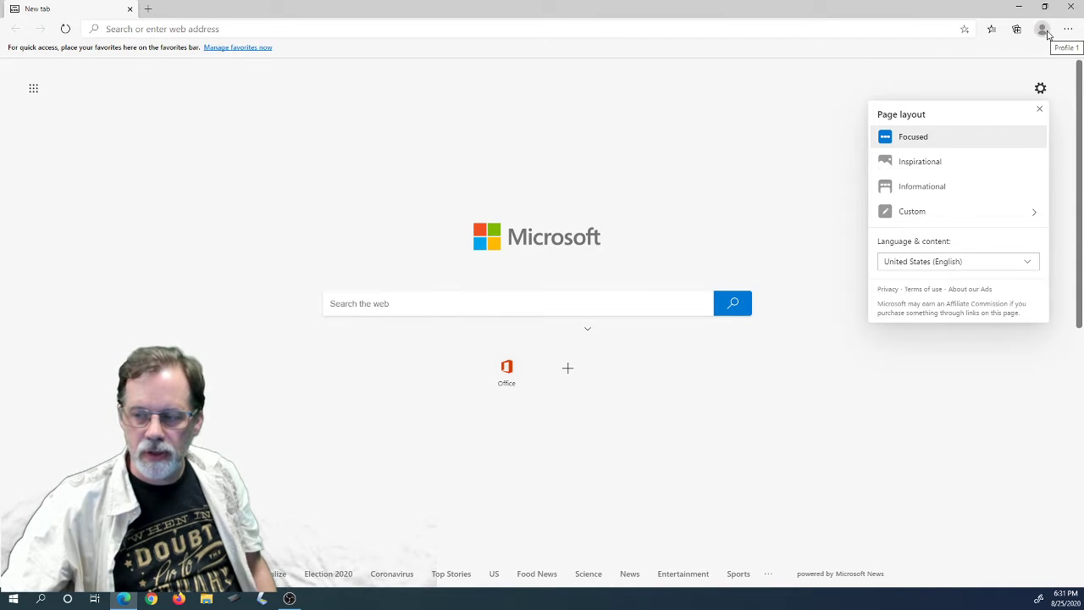
left_click(924, 169)
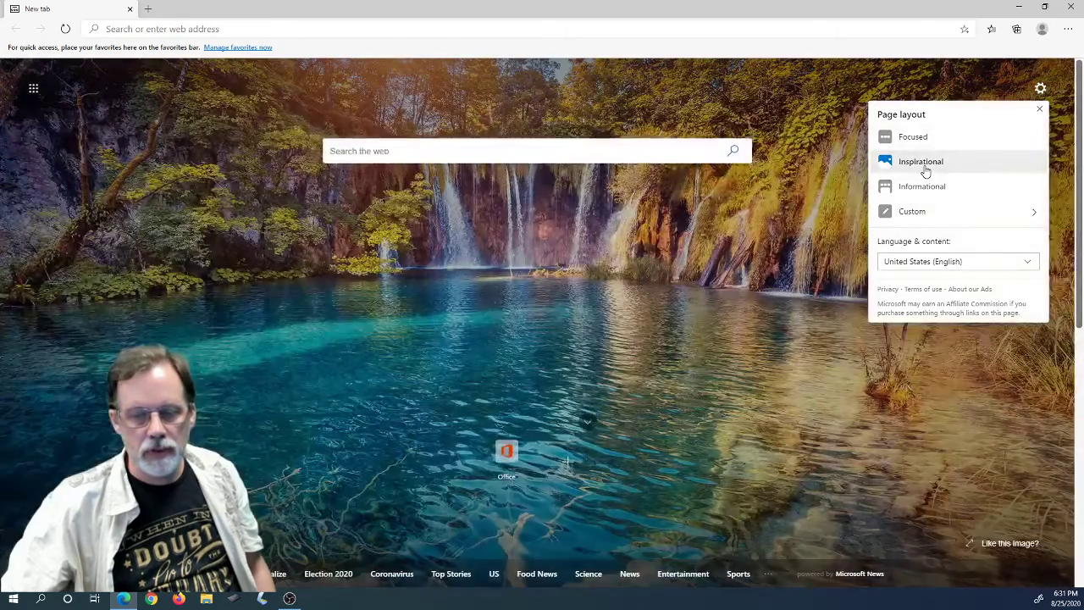
left_click(922, 187)
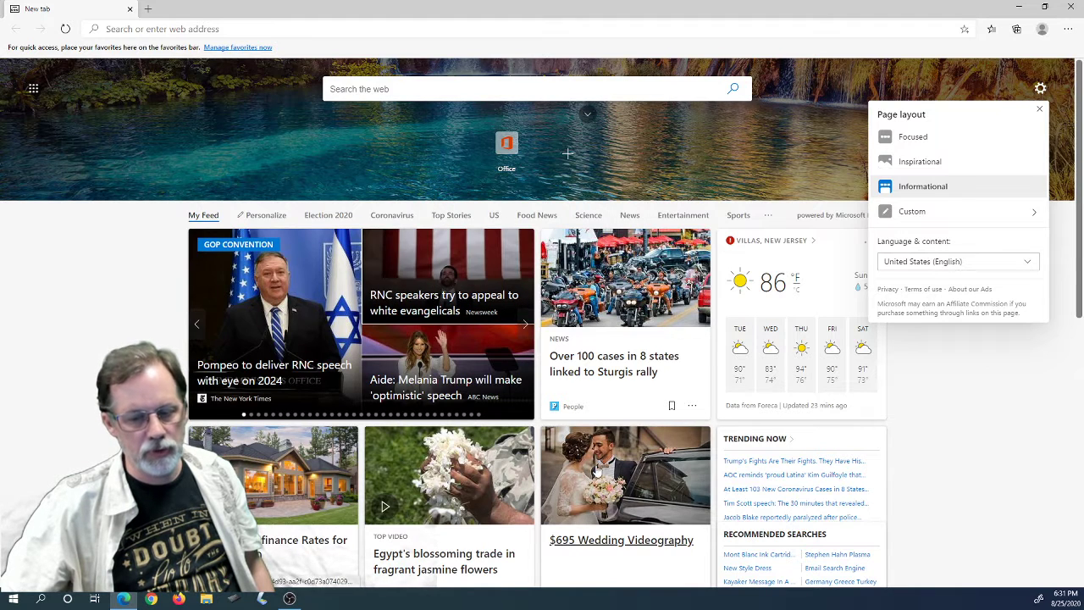
Step: Switch the new tab page to Inspirational and back to Focused, and look through the news feed below the search box
left_click(1041, 88)
left_click(1041, 88)
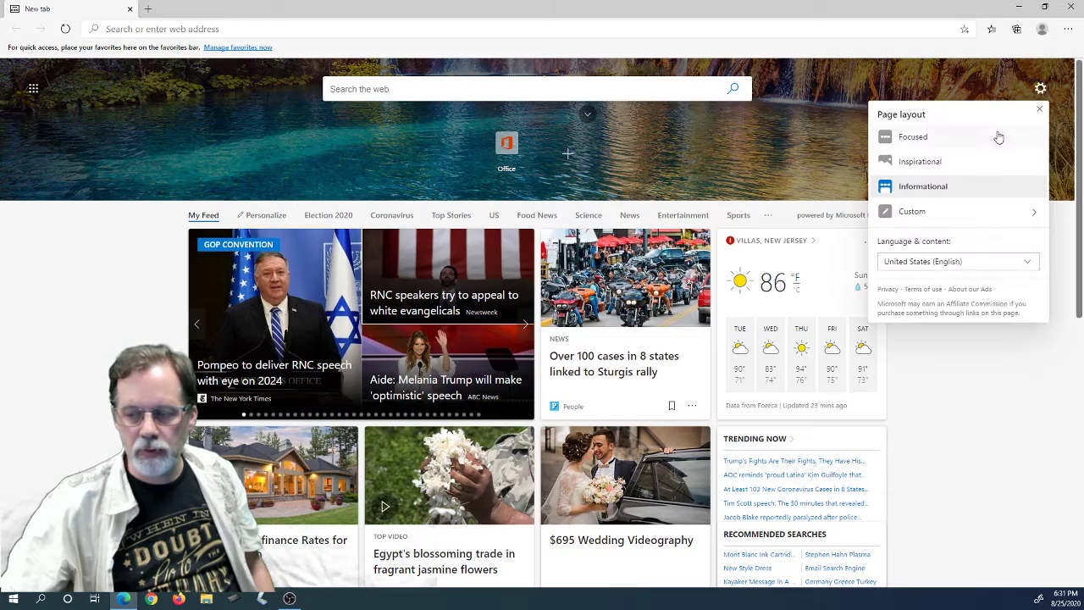
left_click(980, 163)
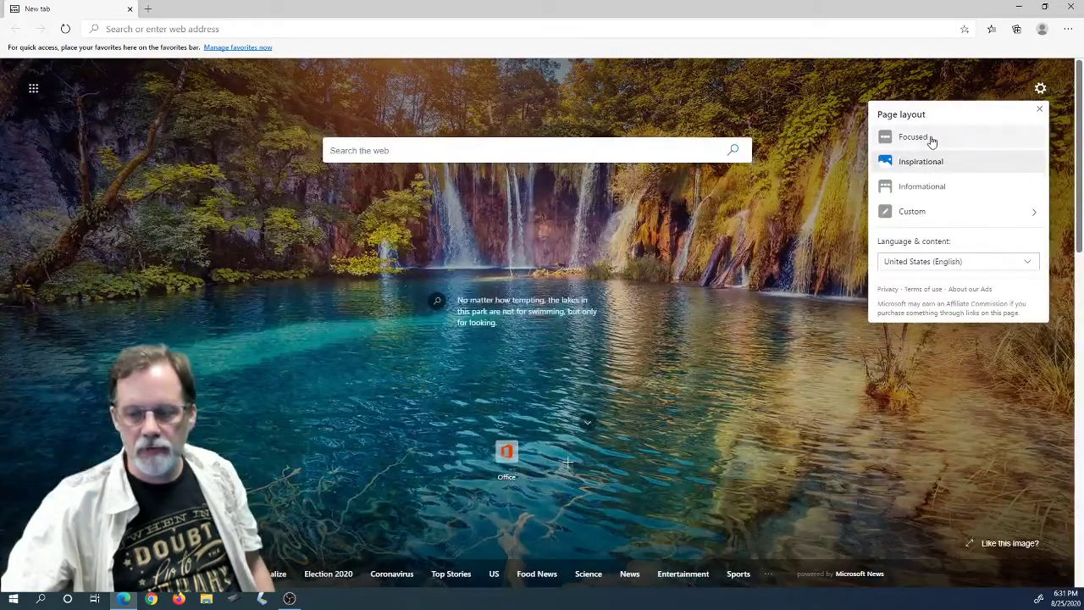
left_click(930, 139)
scroll(684, 421, "down", 5)
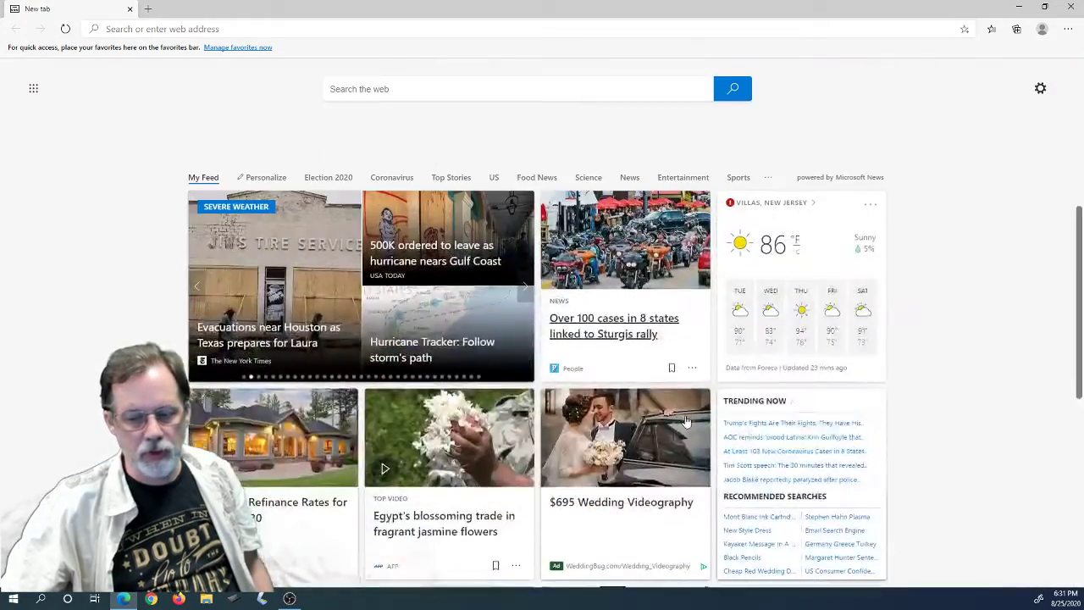
scroll(693, 412, "up", 5)
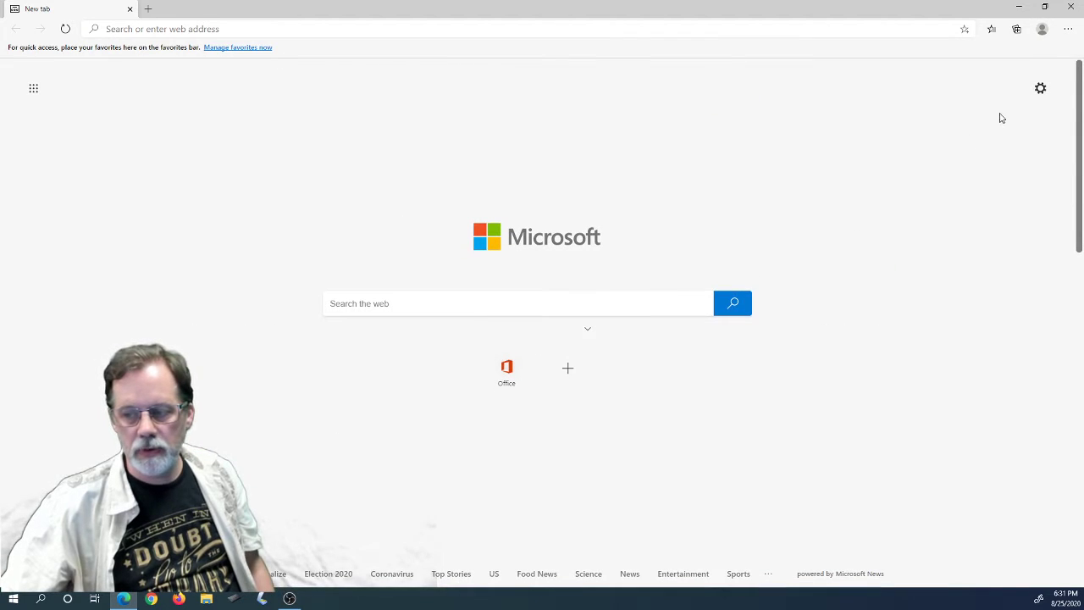
Step: Set the new tab page layout to Inspirational and close the layout options
left_click(1041, 90)
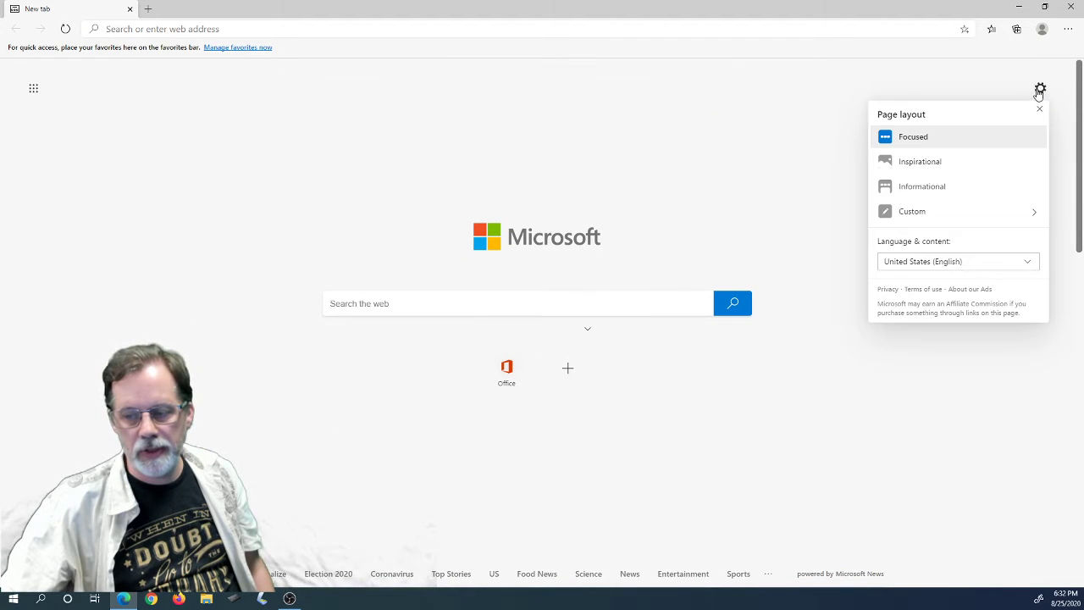
left_click(966, 168)
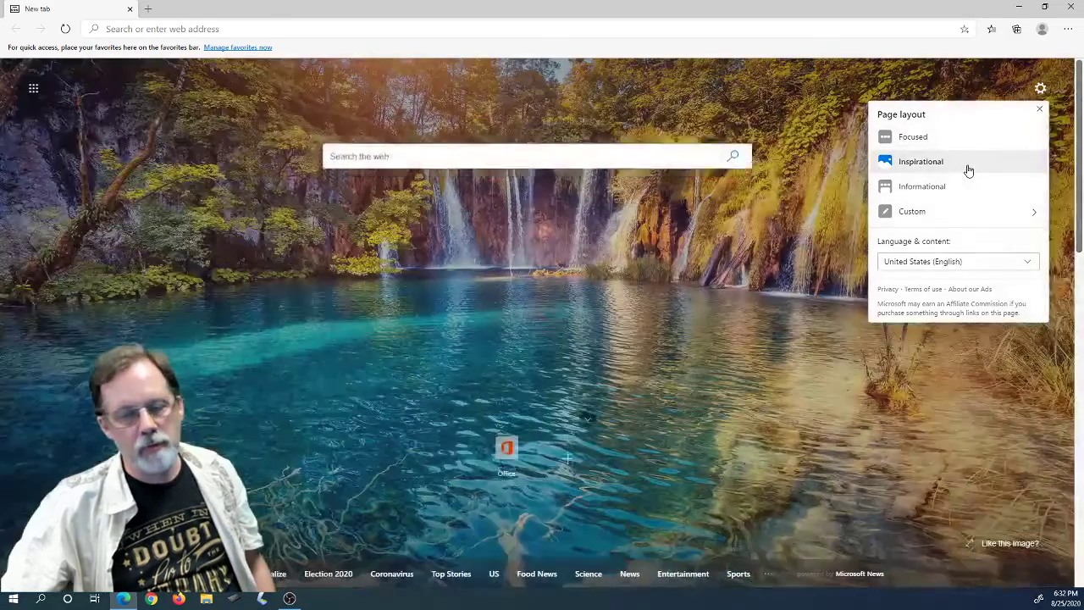
left_click(714, 266)
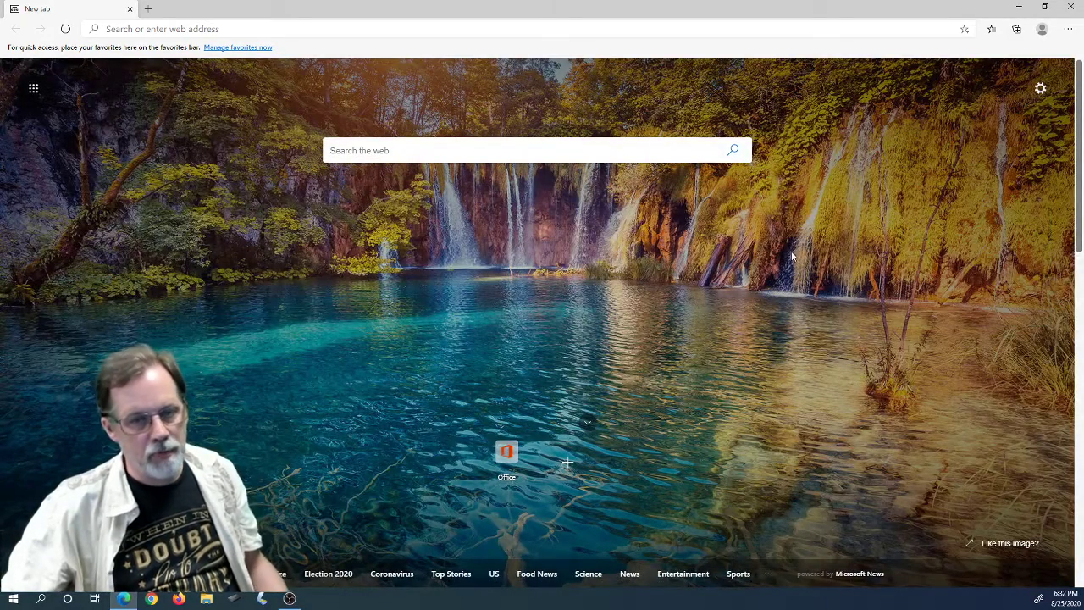
Step: View the browser profile's sign-in options and the Windows user account
left_click(1042, 31)
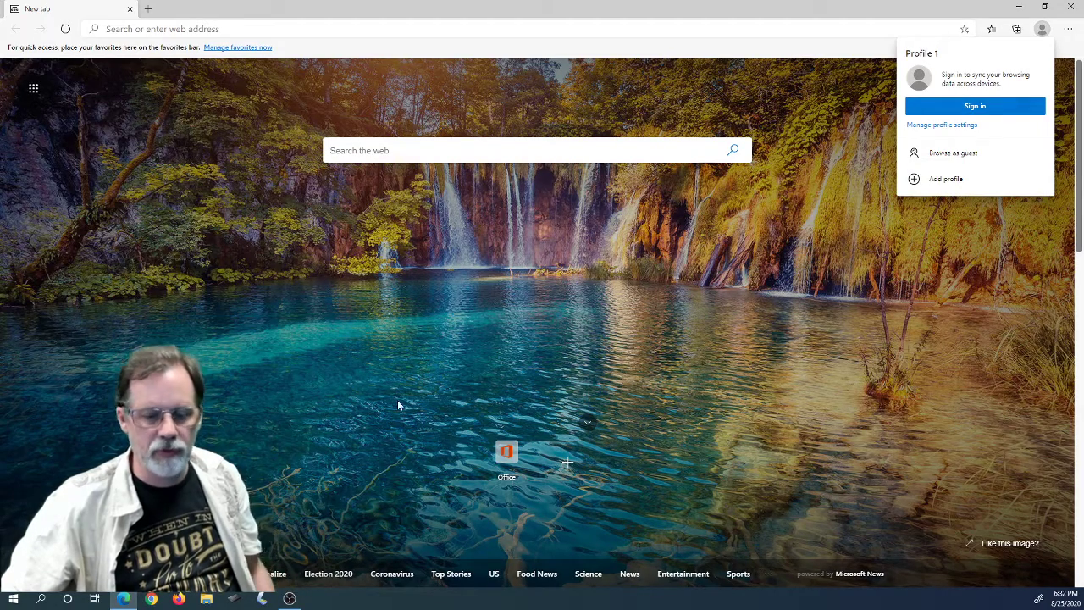
left_click(14, 599)
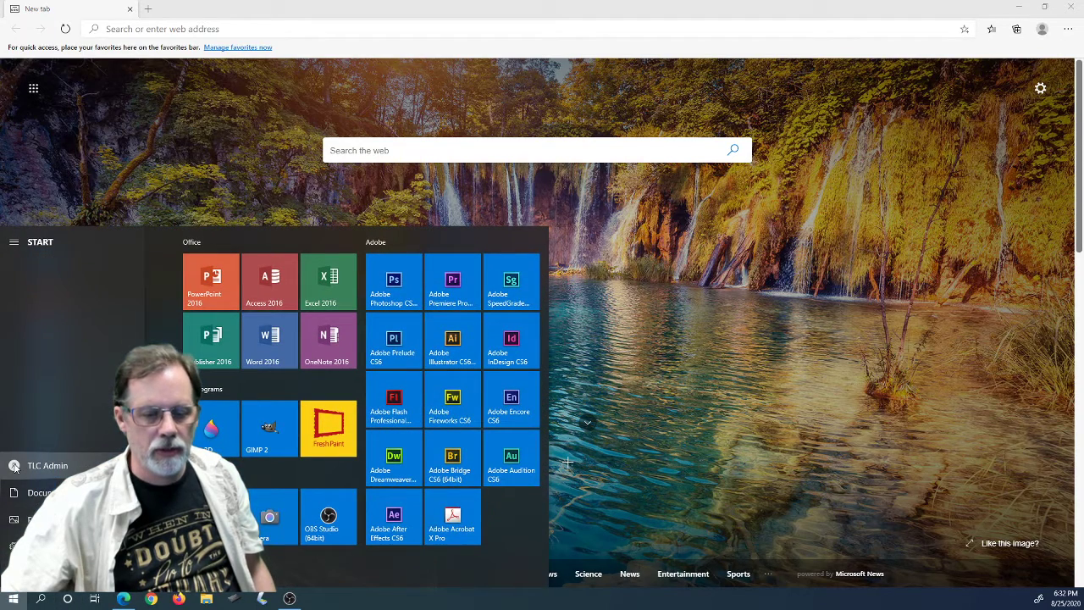
left_click(665, 361)
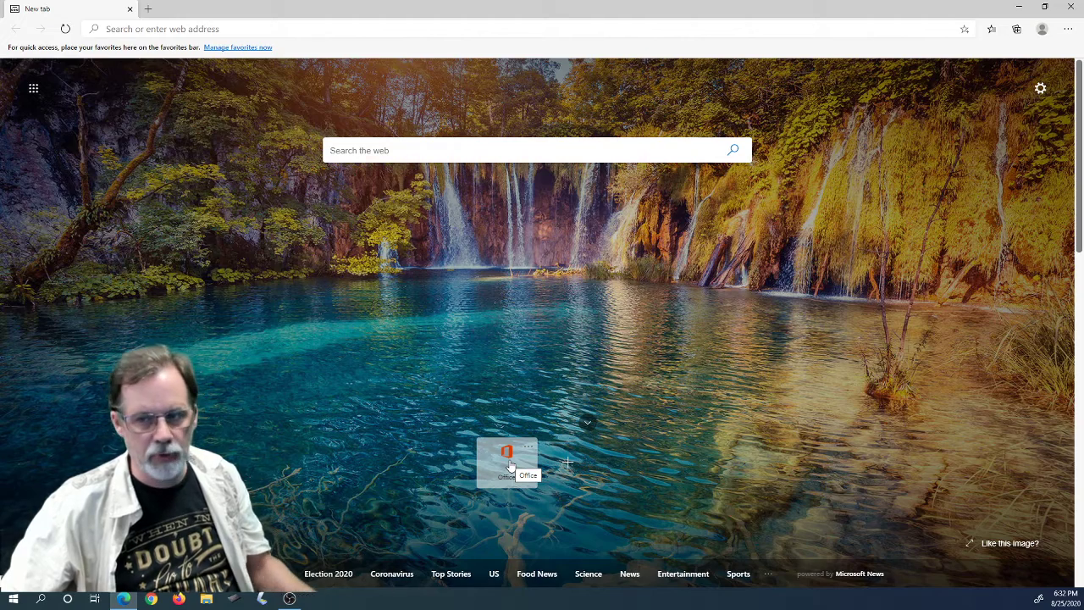
Step: Open the About Microsoft Edge page to check the browser's version and update status
left_click(1069, 30)
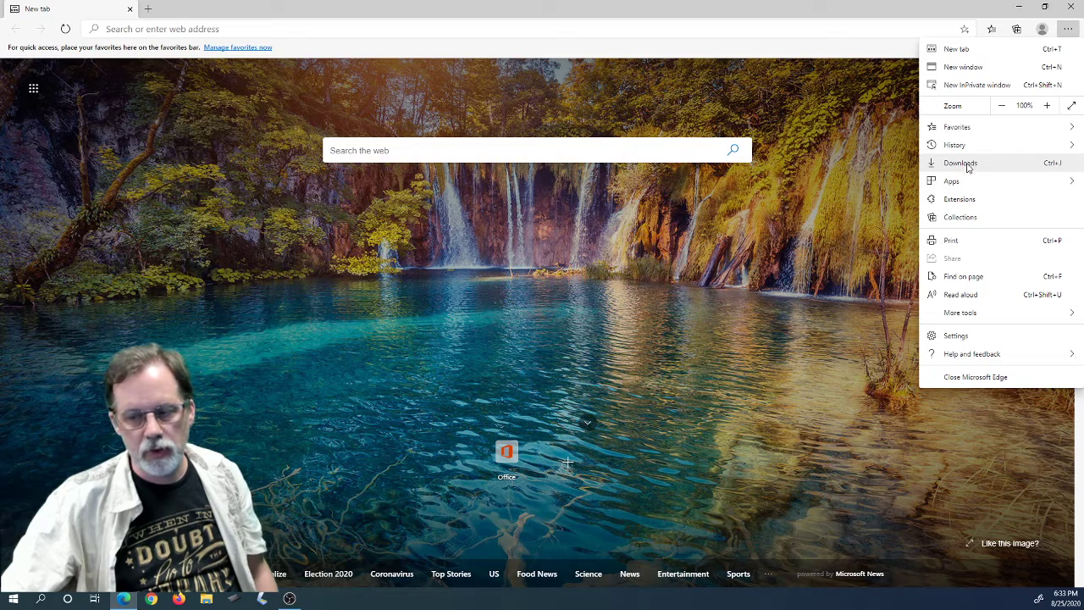
mouse_move(956, 358)
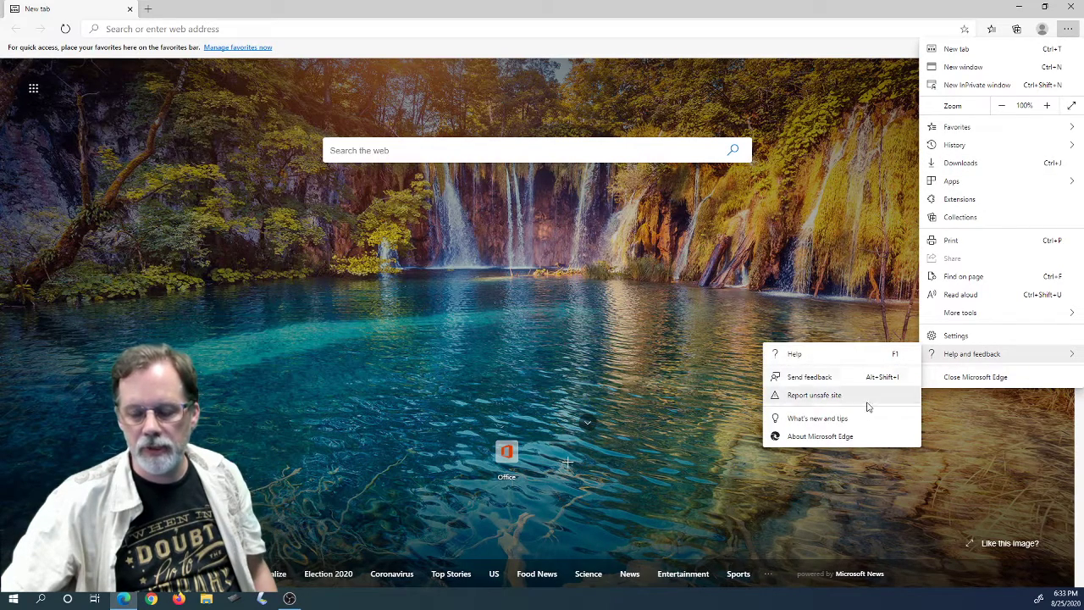
left_click(861, 444)
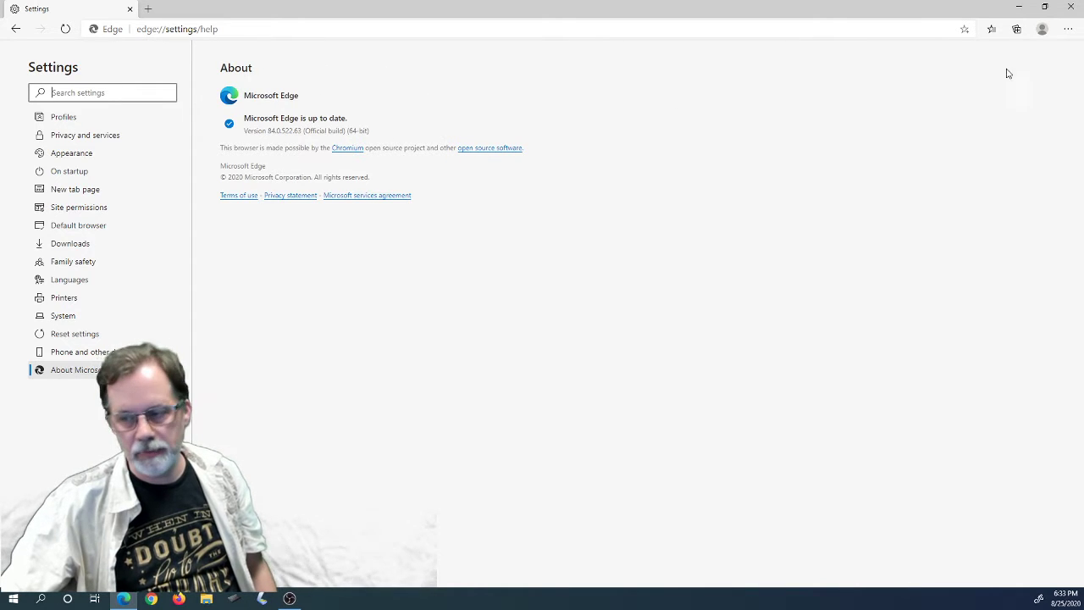
Step: Set the favorites bar to always show
left_click(1068, 31)
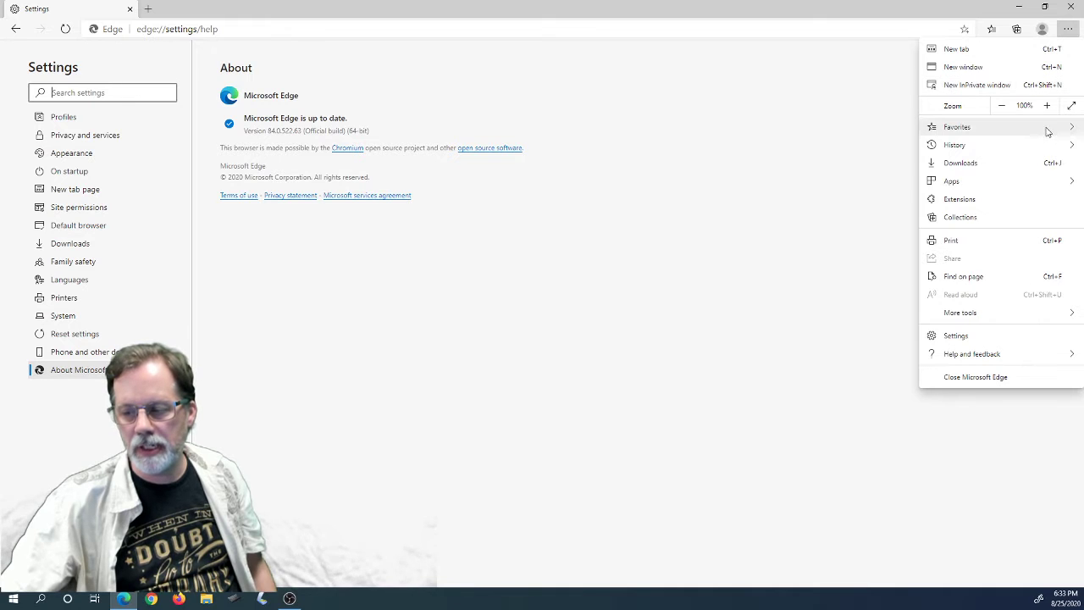
mouse_move(1047, 128)
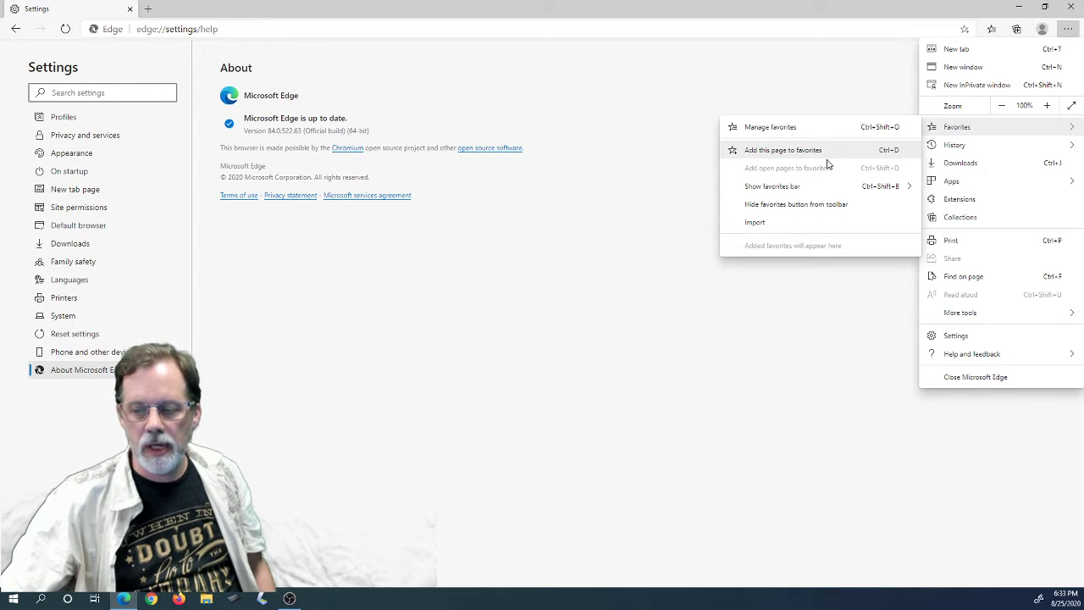
mouse_move(824, 192)
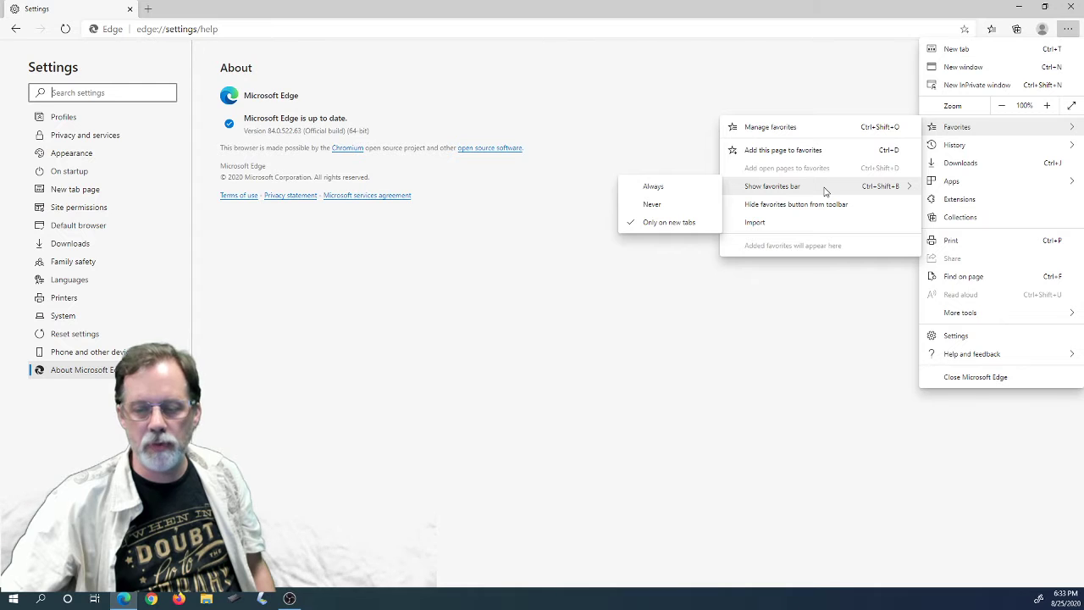
left_click(660, 186)
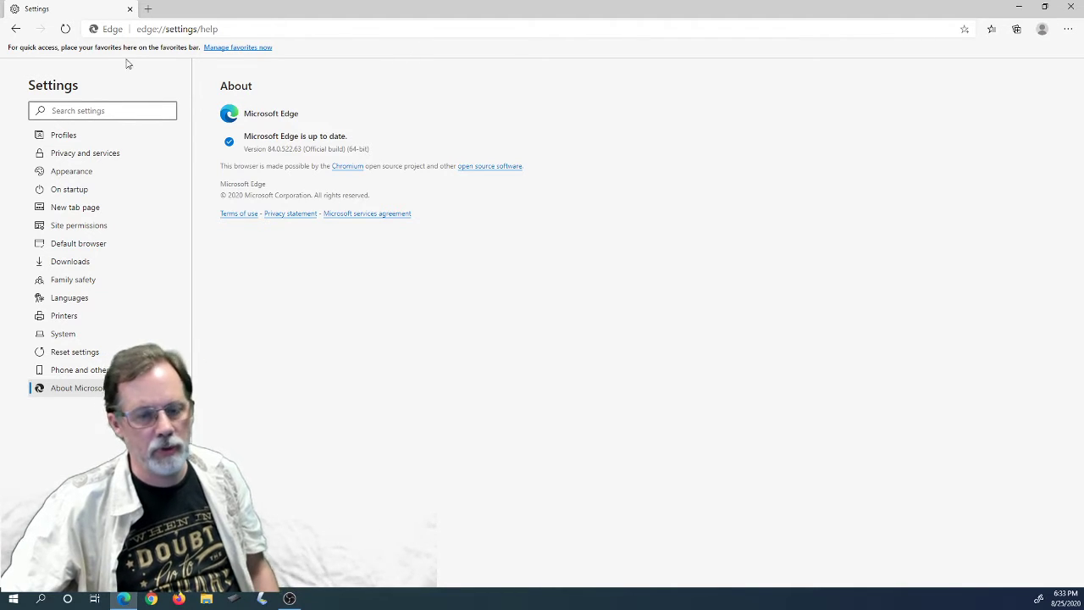
Step: Go to the library website at cmclibrary.org
left_click(273, 28)
type("c")
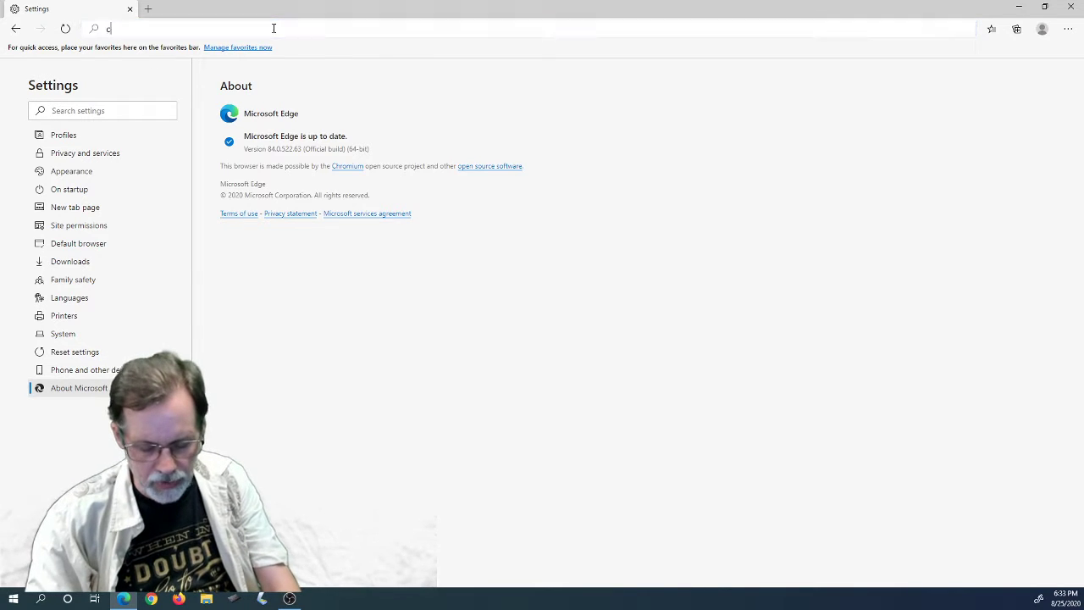
type("mclibrtary")
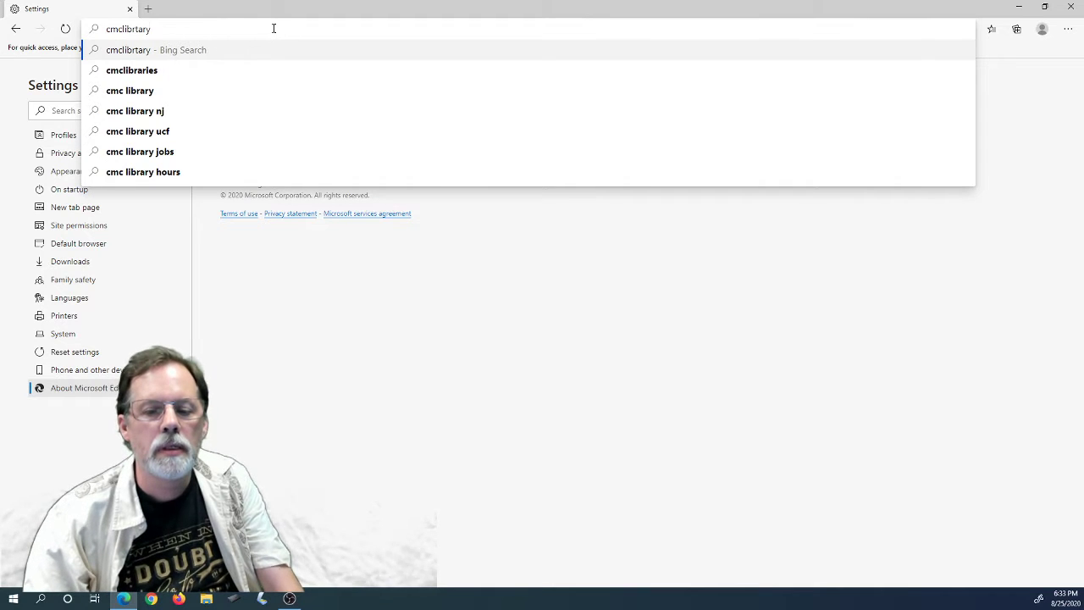
key("BackSpace")
key("BackSpace")
key("BackSpace")
key("BackSpace")
type("a")
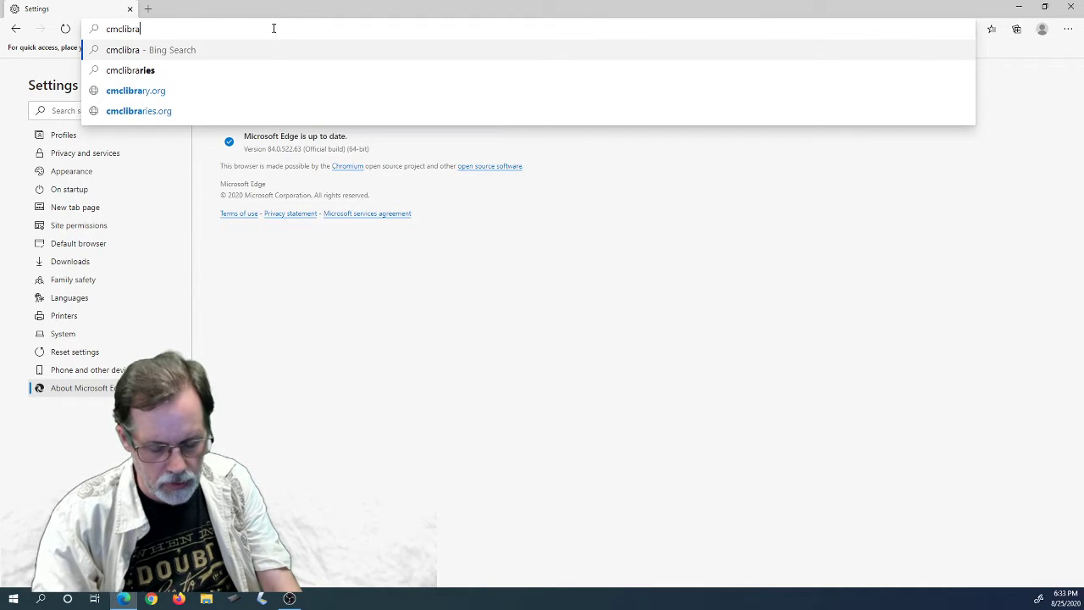
type("ry.org")
key("Return")
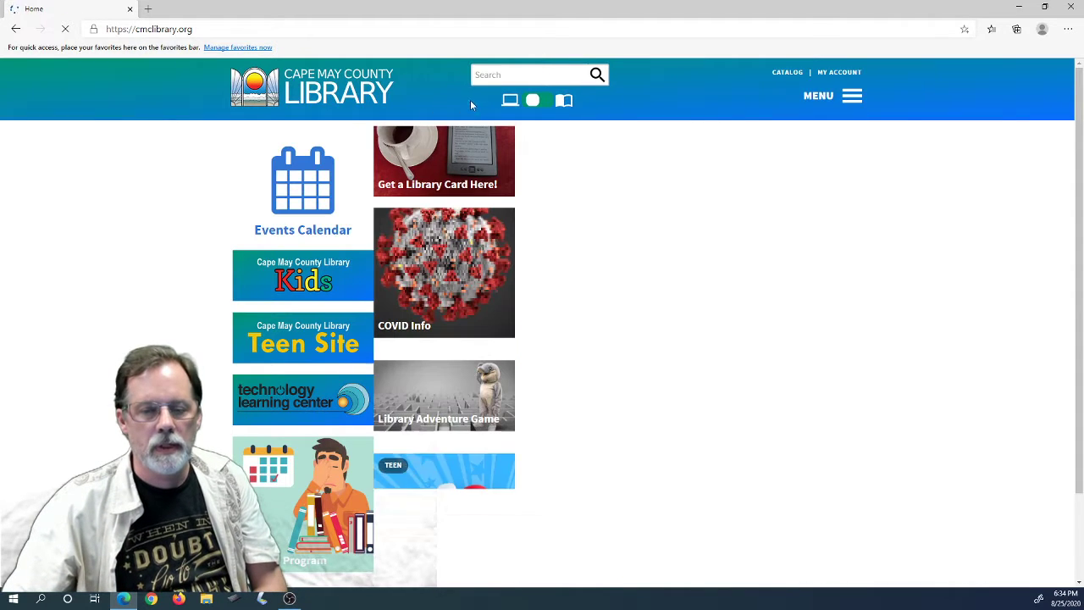
Step: Save the library home page to the favorites bar under the name Library
left_click(965, 29)
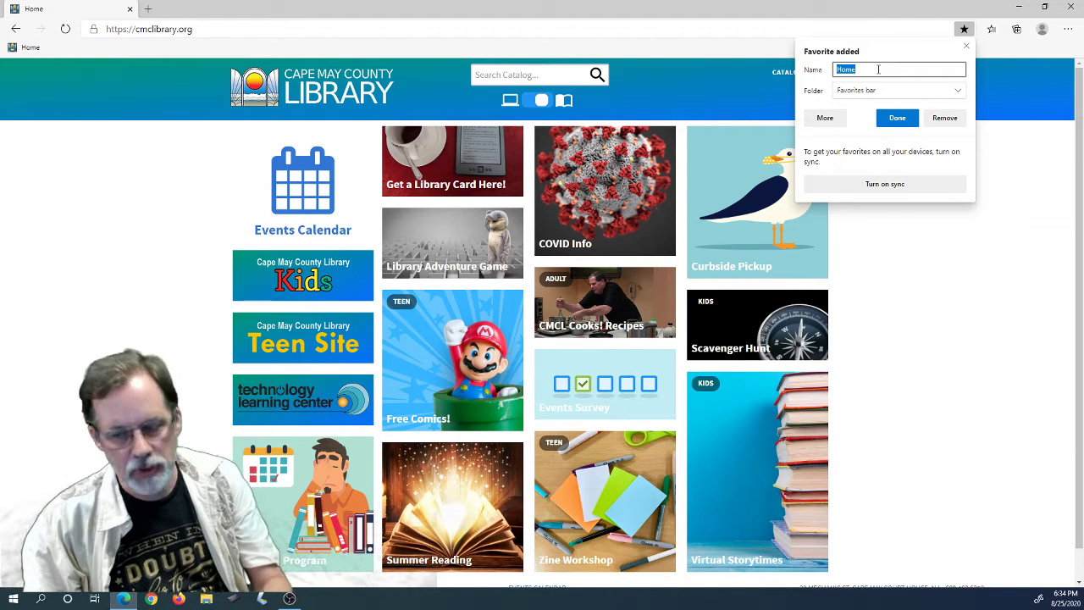
type("Library")
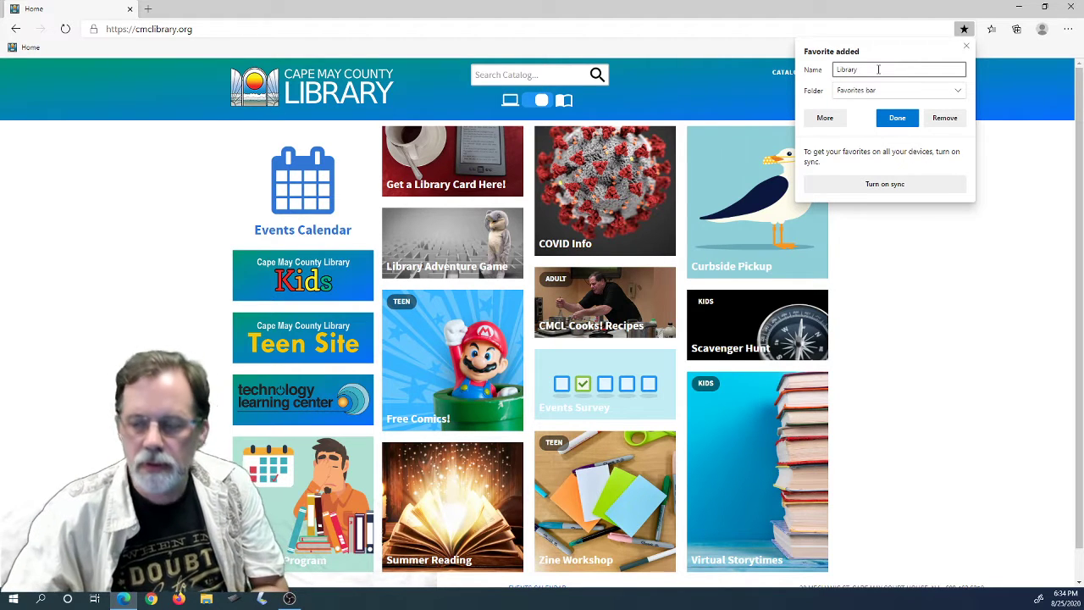
left_click(900, 118)
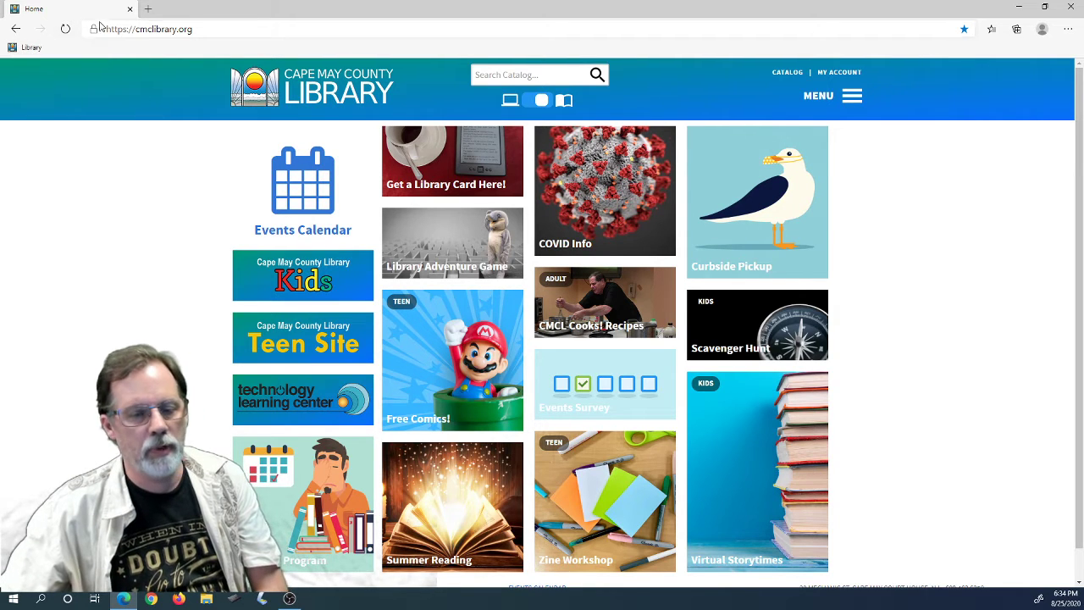
Step: Search for food network in a new tab and open the foodnetwork.com result
left_click(147, 9)
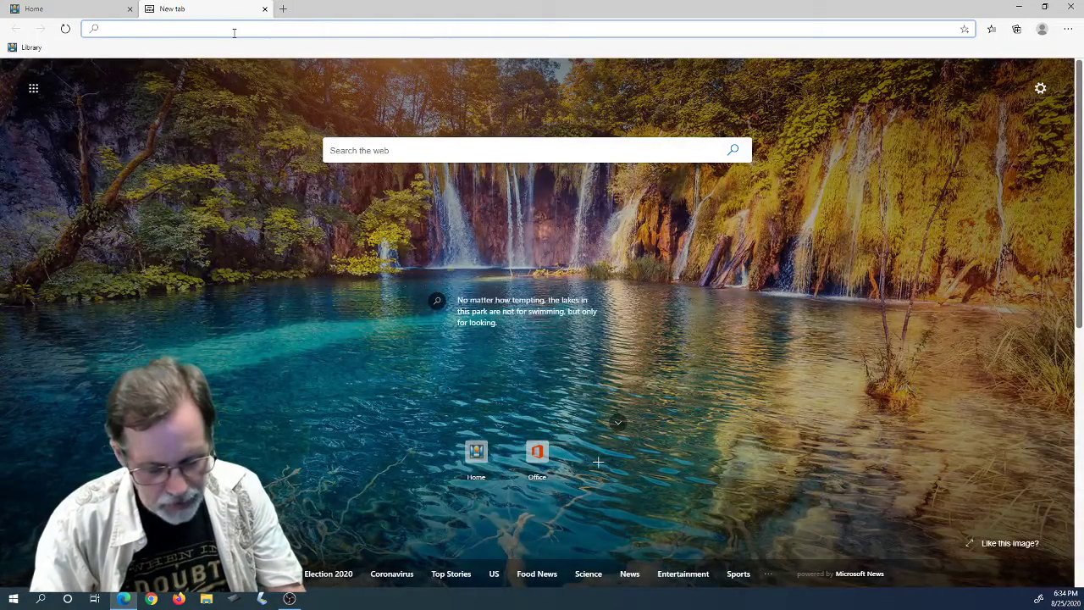
type("f")
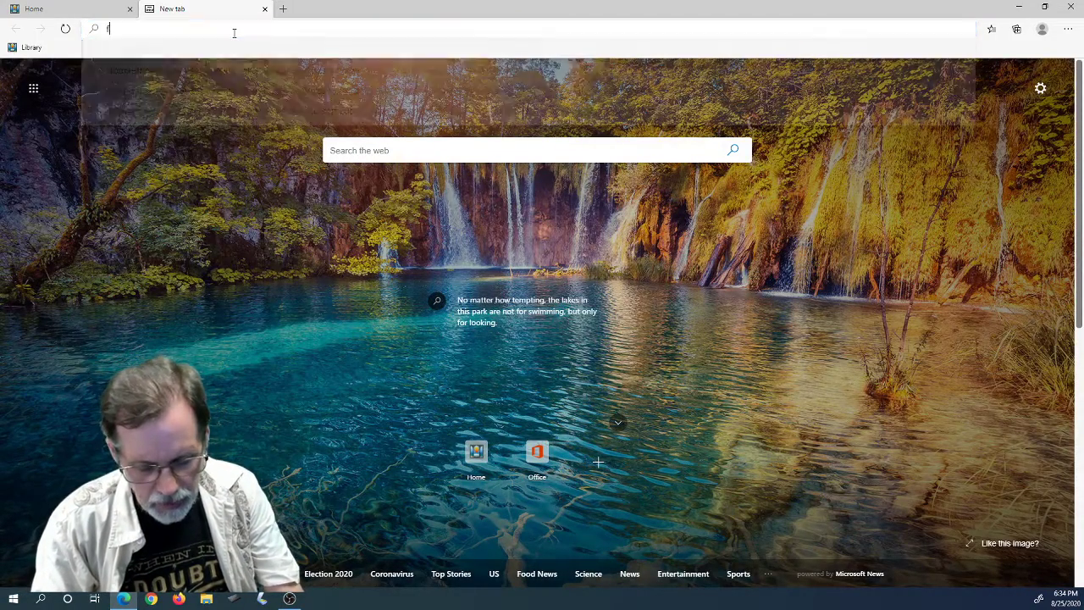
type("ood network")
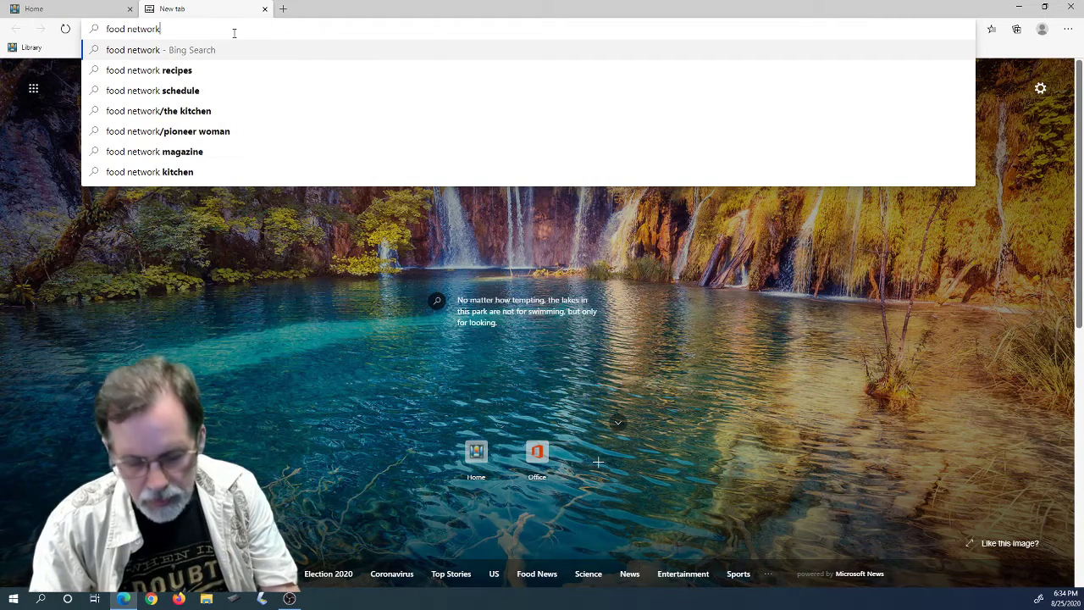
key("Return")
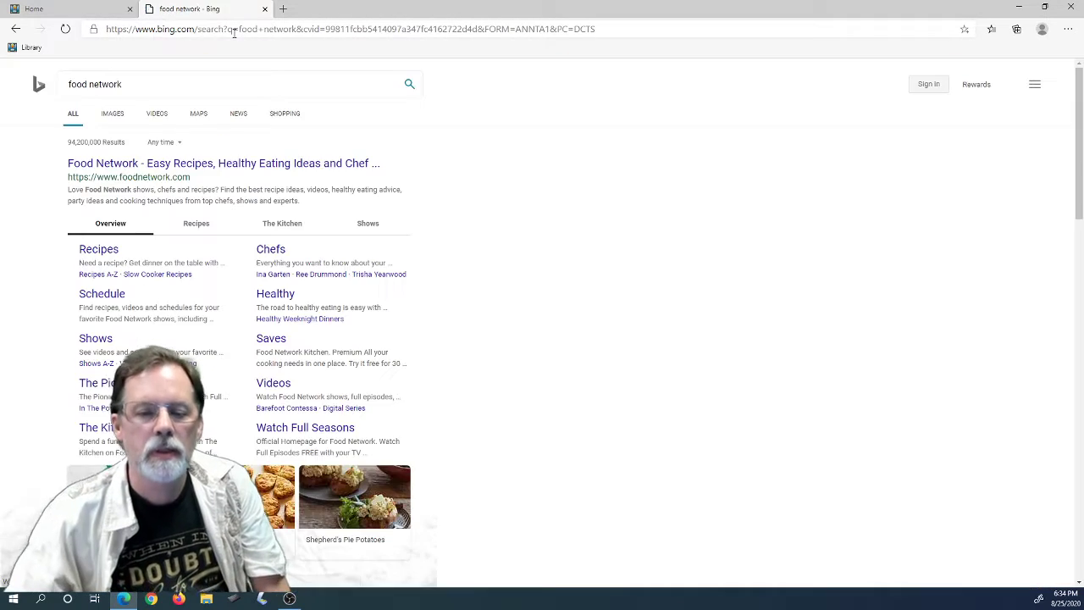
left_click(166, 164)
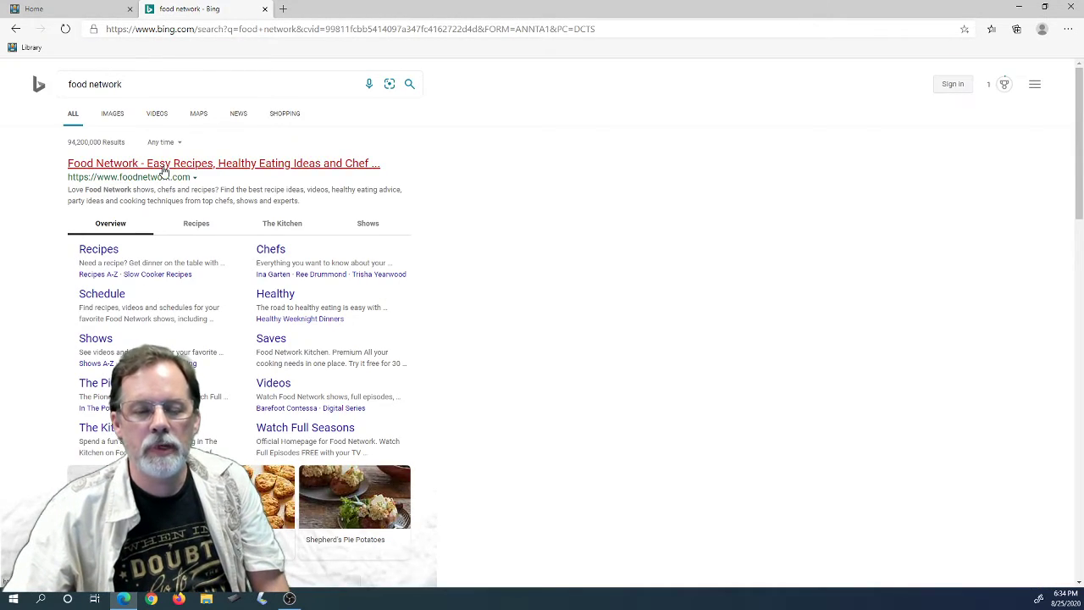
Step: Save the Food Network home page to the favorites bar under the name Food Network
left_click(964, 29)
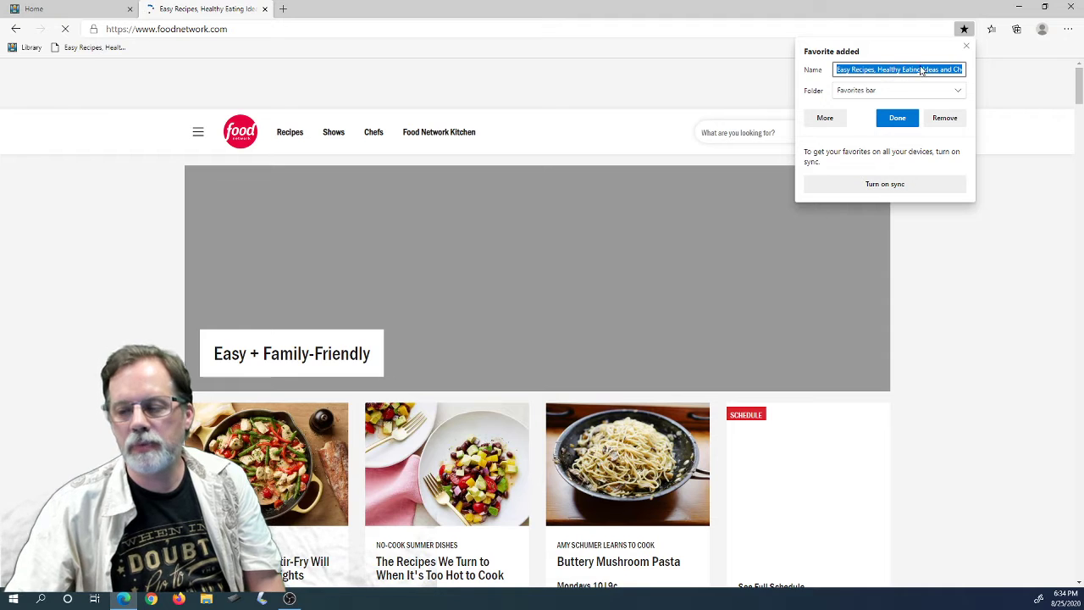
left_click(923, 69)
left_click_drag(923, 70, 1006, 72)
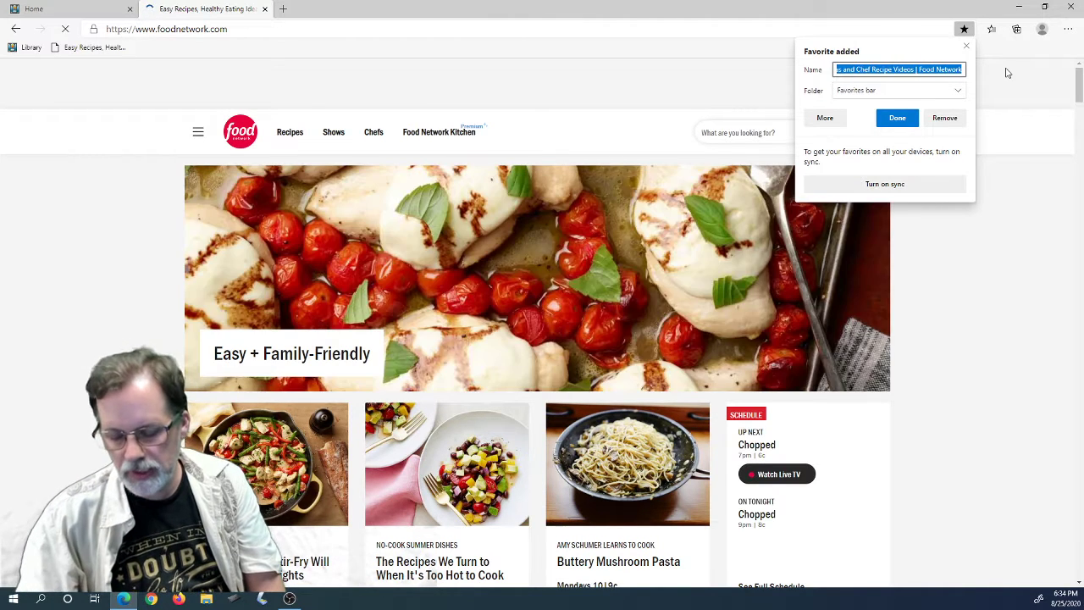
key("BackSpace")
key("BackSpace")
key("BackSpace")
key("BackSpace")
key("BackSpace")
key("BackSpace")
key("BackSpace")
key("BackSpace")
key("BackSpace")
key("BackSpace")
key("BackSpace")
key("BackSpace")
key("BackSpace")
key("BackSpace")
key("BackSpace")
key("BackSpace")
key("BackSpace")
key("BackSpace")
key("BackSpace")
key("BackSpace")
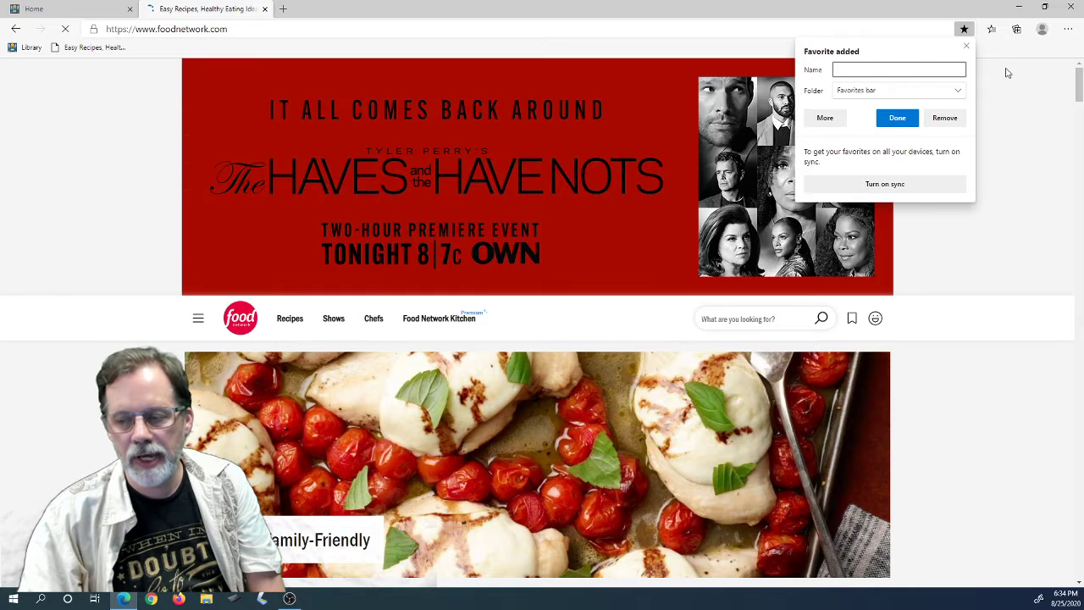
type("Food Network")
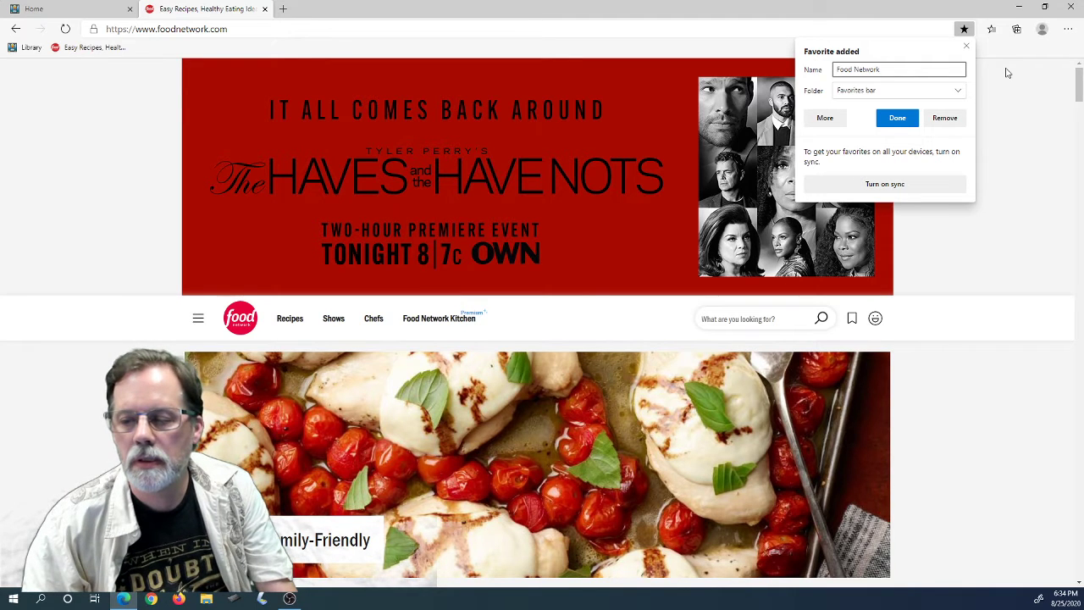
key("Return")
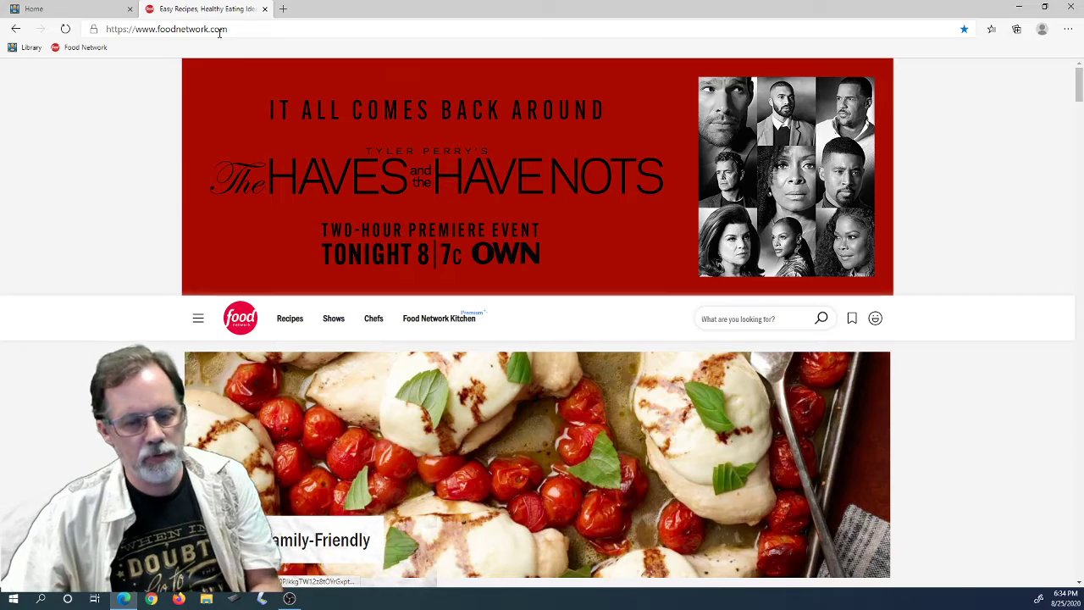
Step: Replace the Food Network tab with a new tab and search the web for atlantic city press
left_click(283, 9)
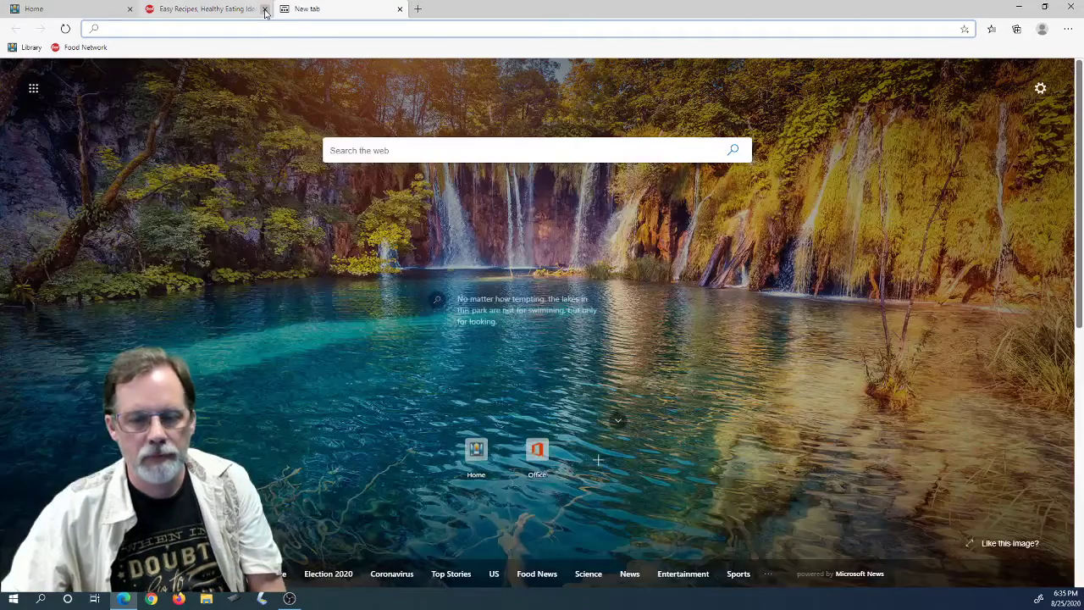
left_click(264, 9)
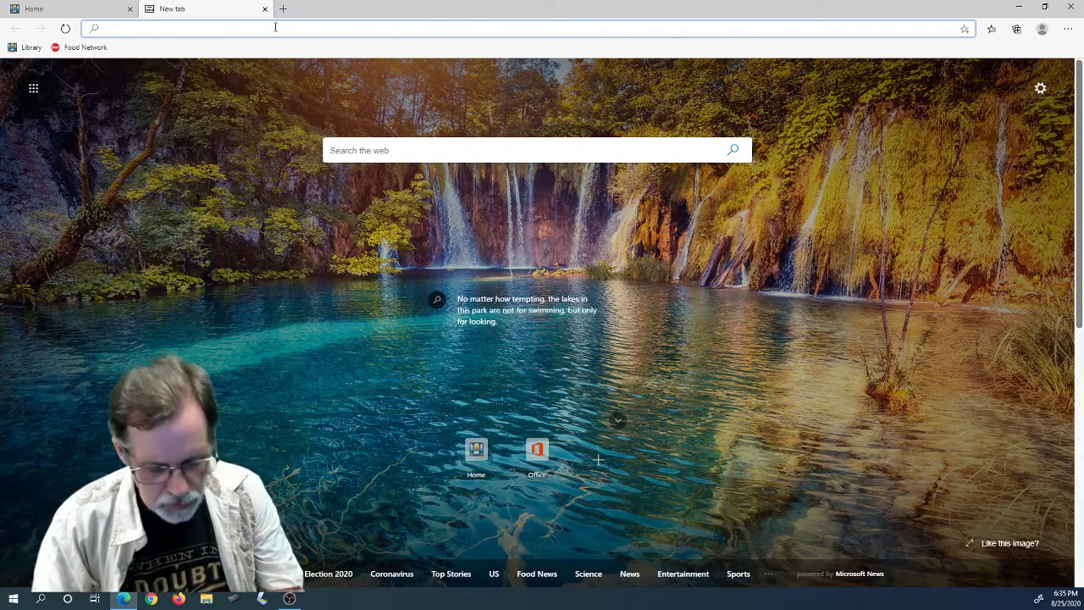
type("atlan")
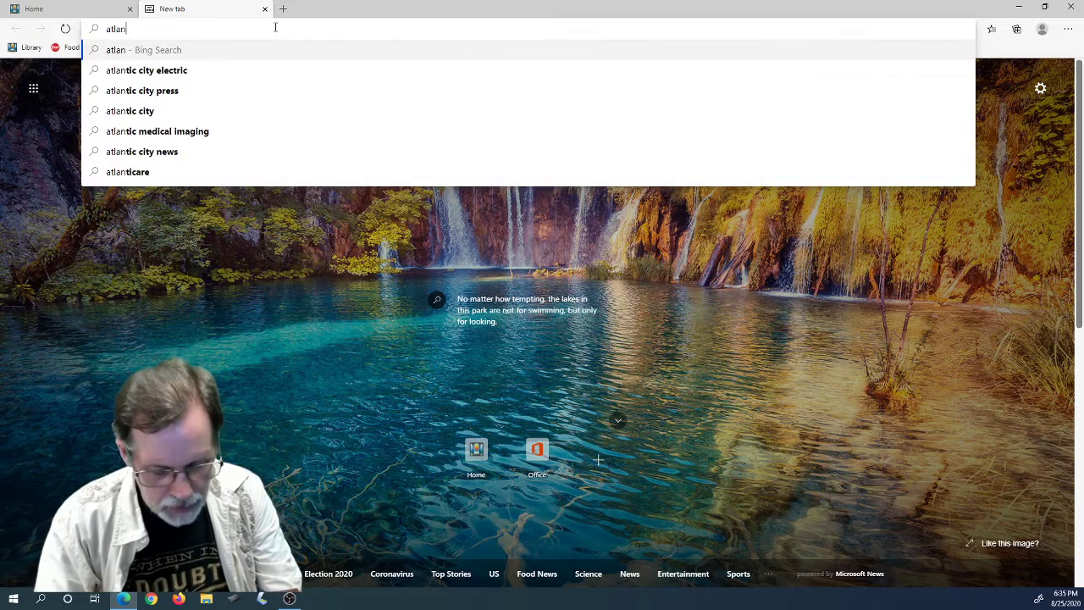
type("tic city pres")
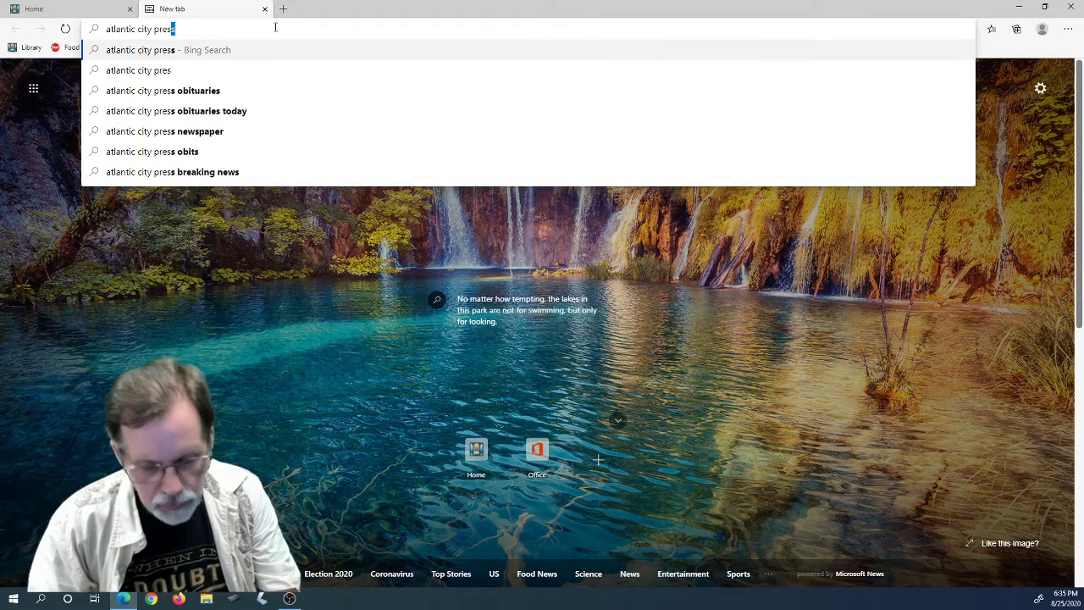
key("Return")
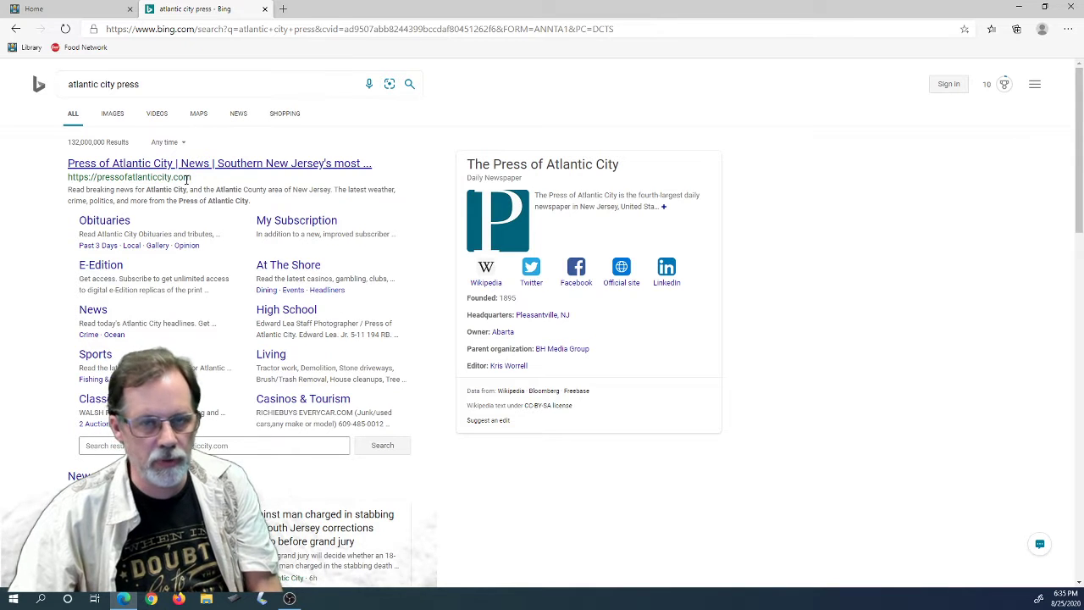
Step: Open the pressofatlanticcity.com result from the search results
scroll(186, 179, "down", 2)
scroll(262, 206, "up", 2)
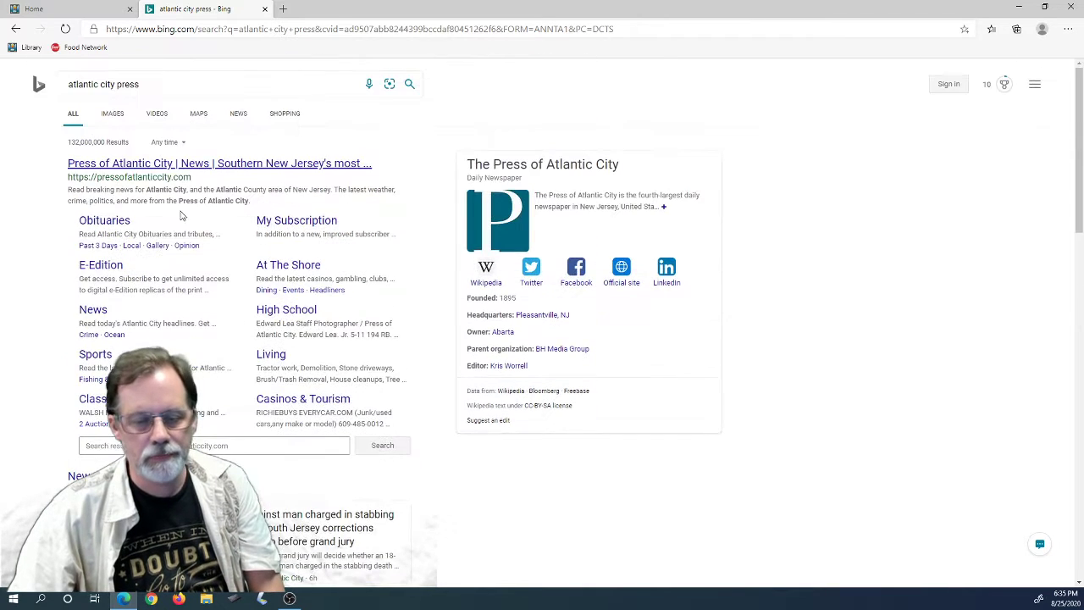
left_click(181, 164)
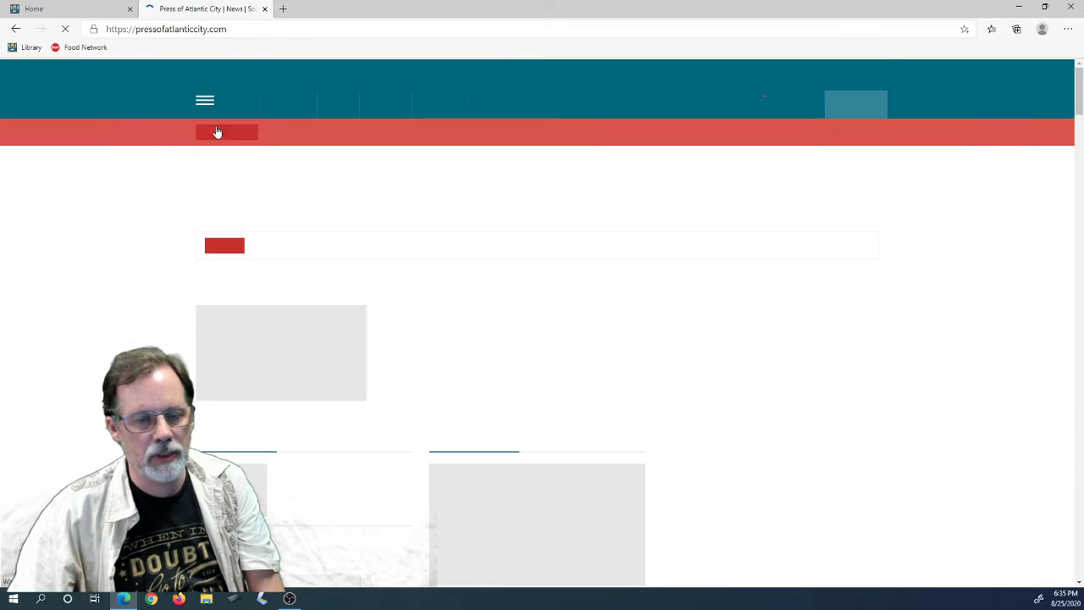
Step: Save the newspaper's home page to the favorites bar, shortening its name to Press of Atlantic City
left_click(965, 29)
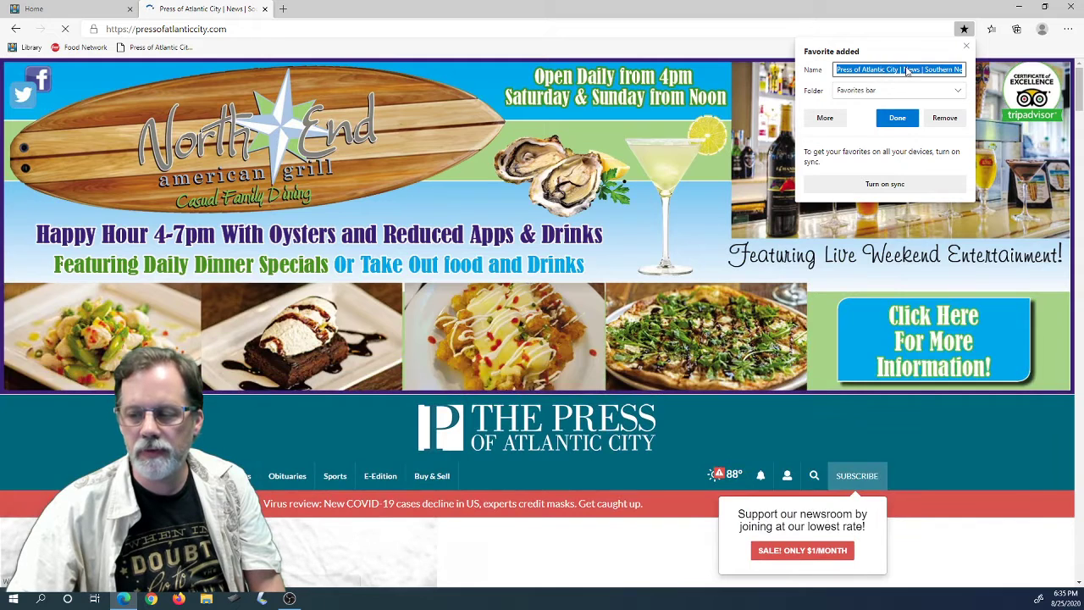
left_click(904, 70)
key("shift+End")
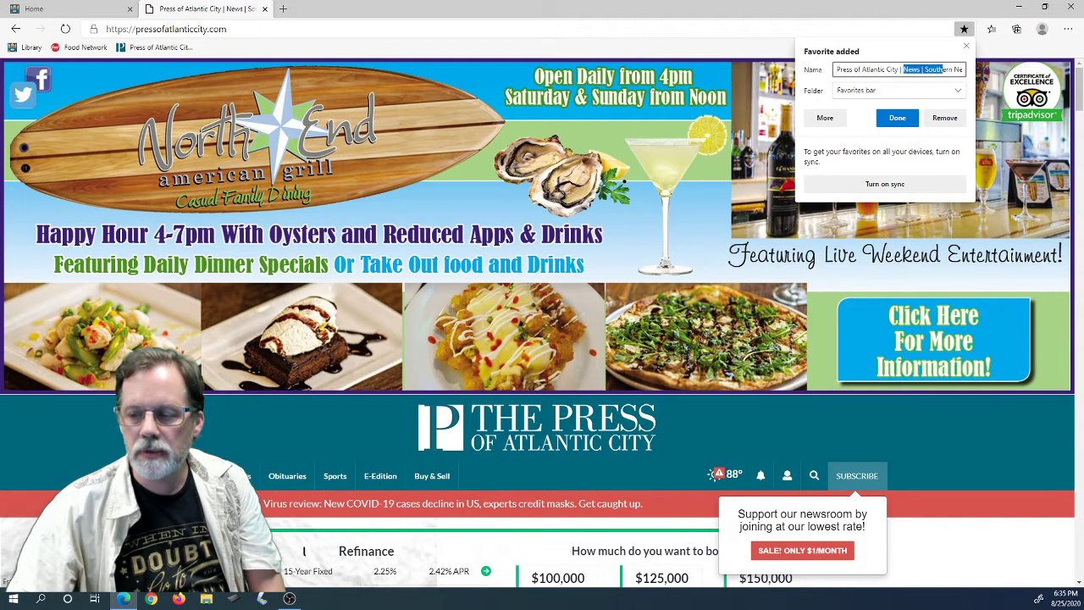
key("Delete")
key("BackSpace")
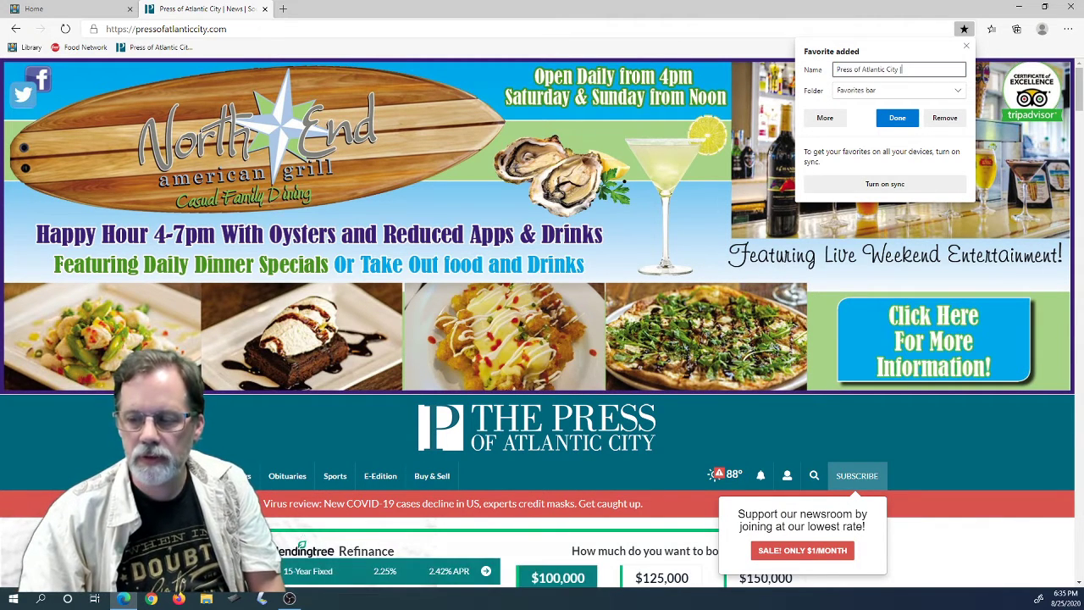
key("Return")
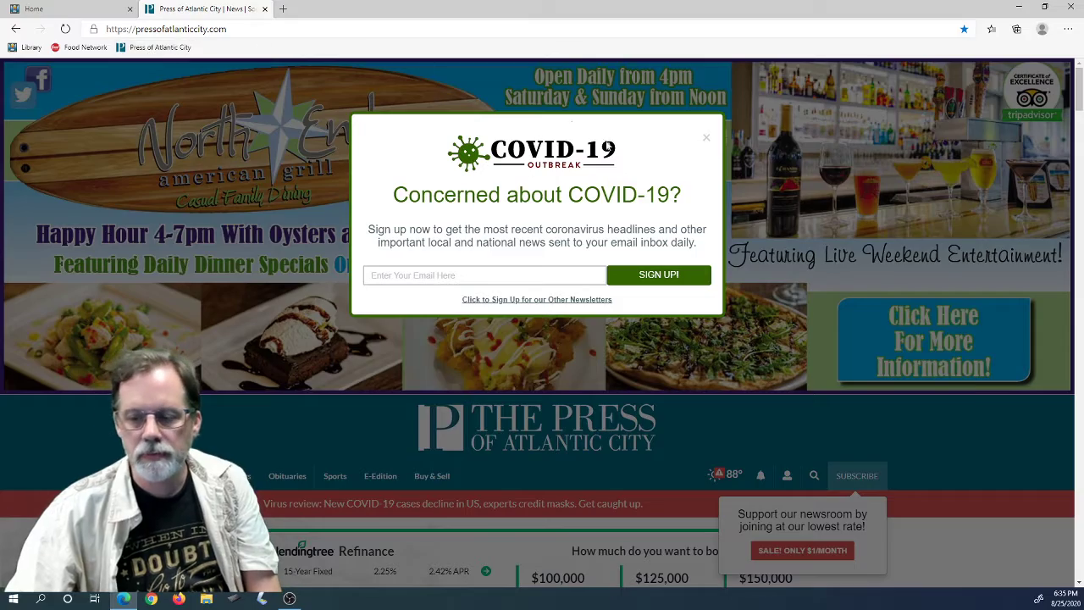
Step: Dismiss the COVID-19 newsletter pop-up and look over the newspaper's home page
left_click(706, 138)
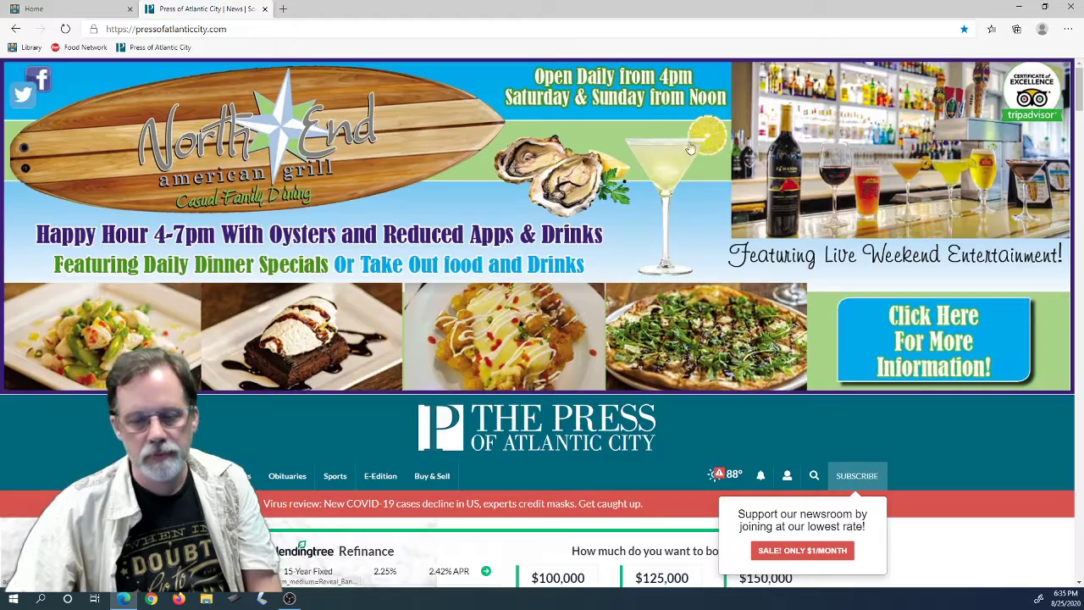
scroll(687, 150, "down", 5)
scroll(686, 148, "up", 5)
scroll(683, 144, "down", 4)
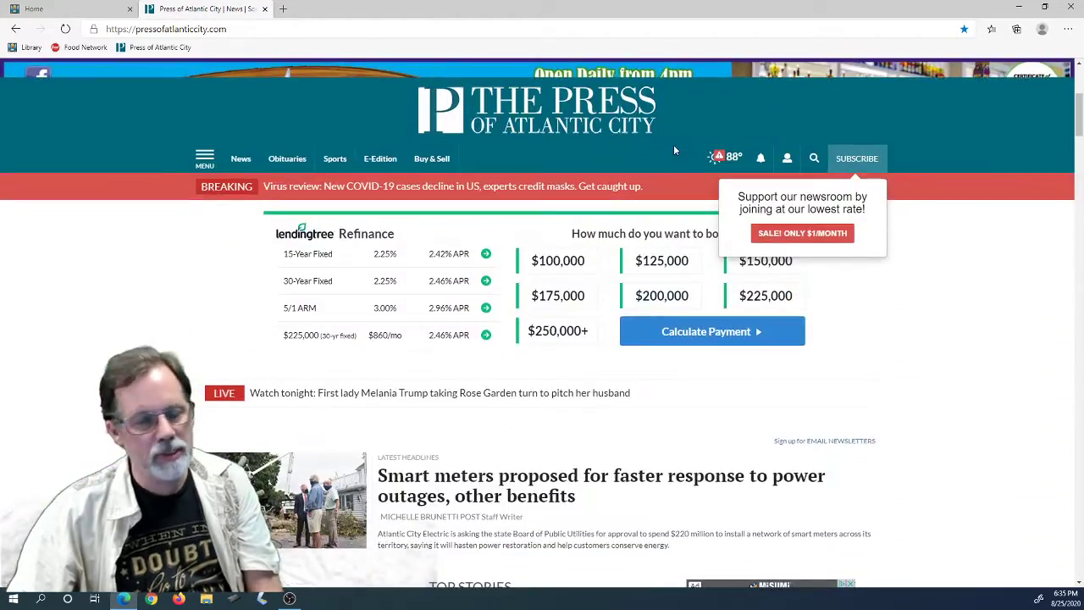
scroll(508, 103, "up", 3)
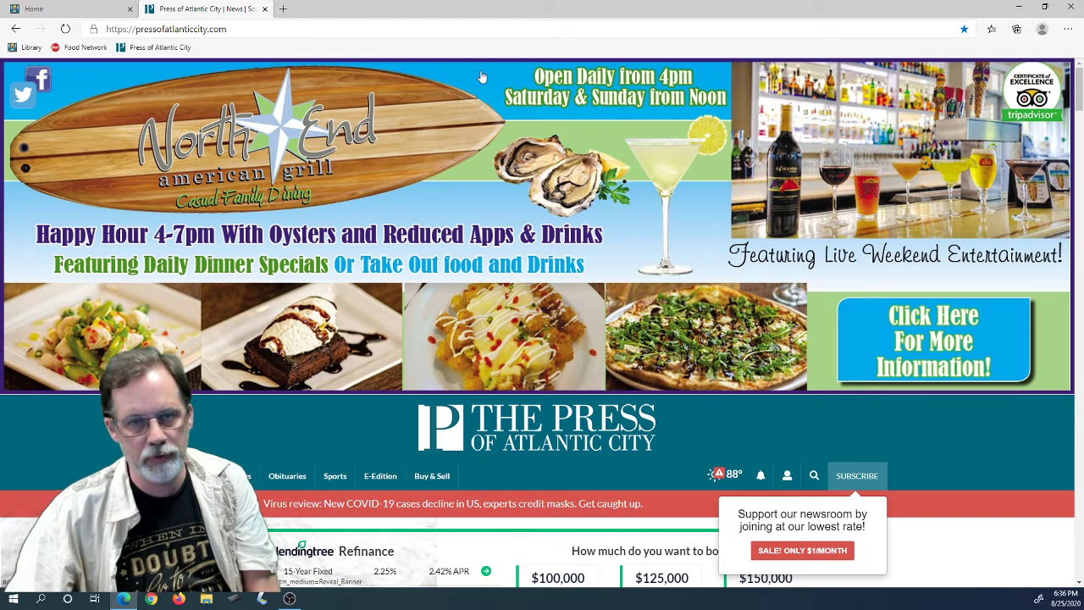
Step: Open the browser settings and look over the Profiles page and the Privacy and services page
left_click(1068, 29)
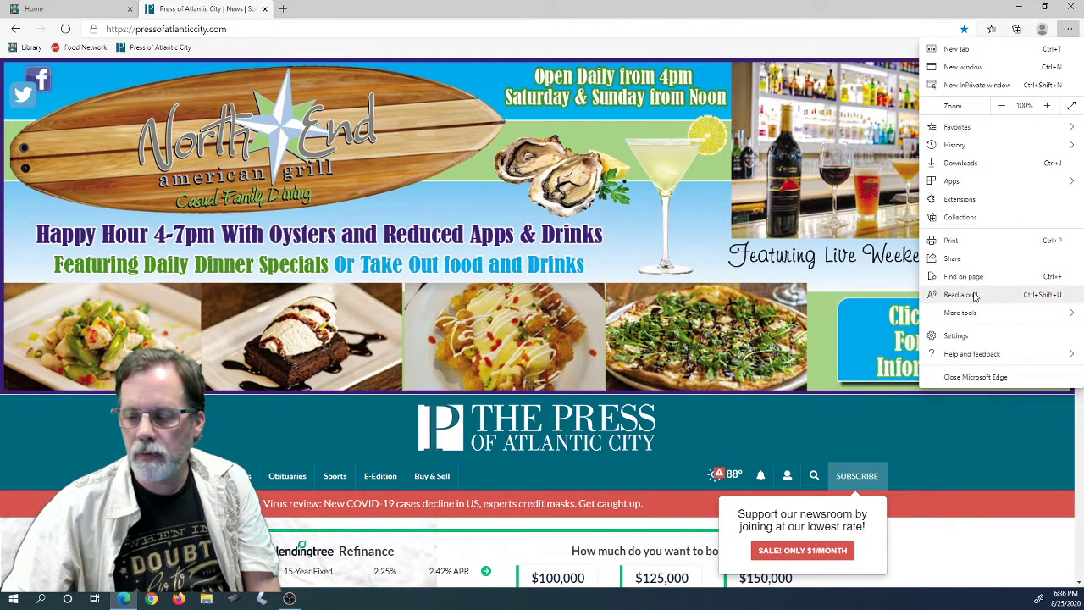
left_click(974, 335)
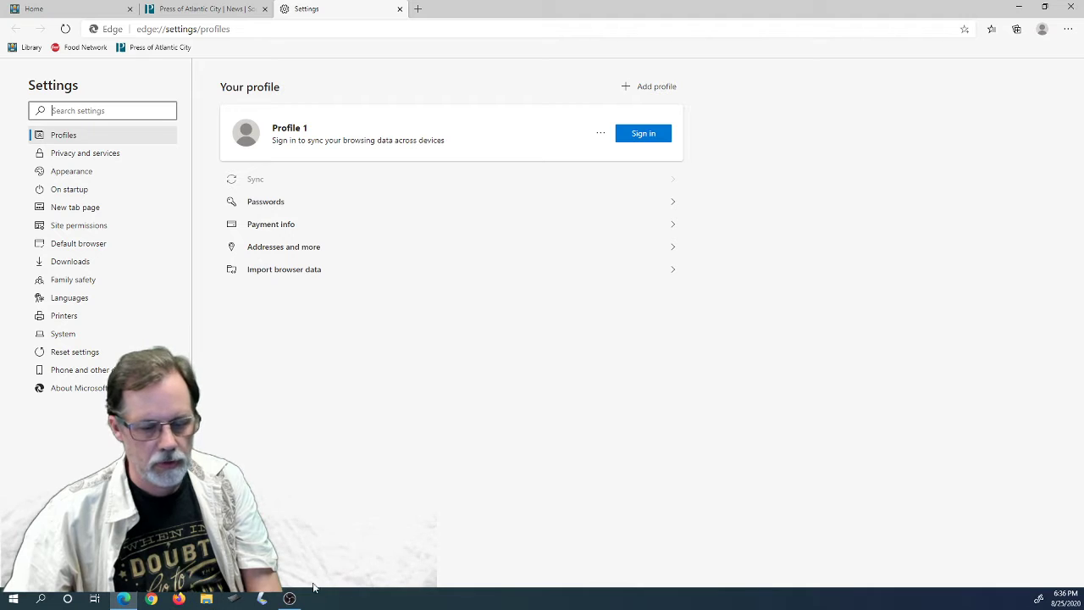
left_click(13, 598)
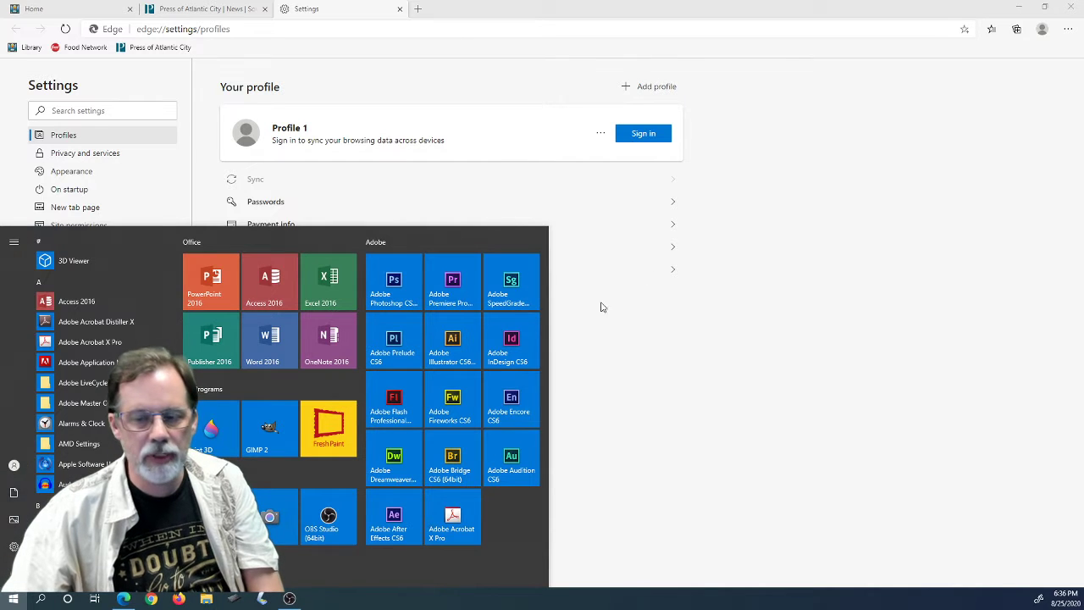
left_click(762, 181)
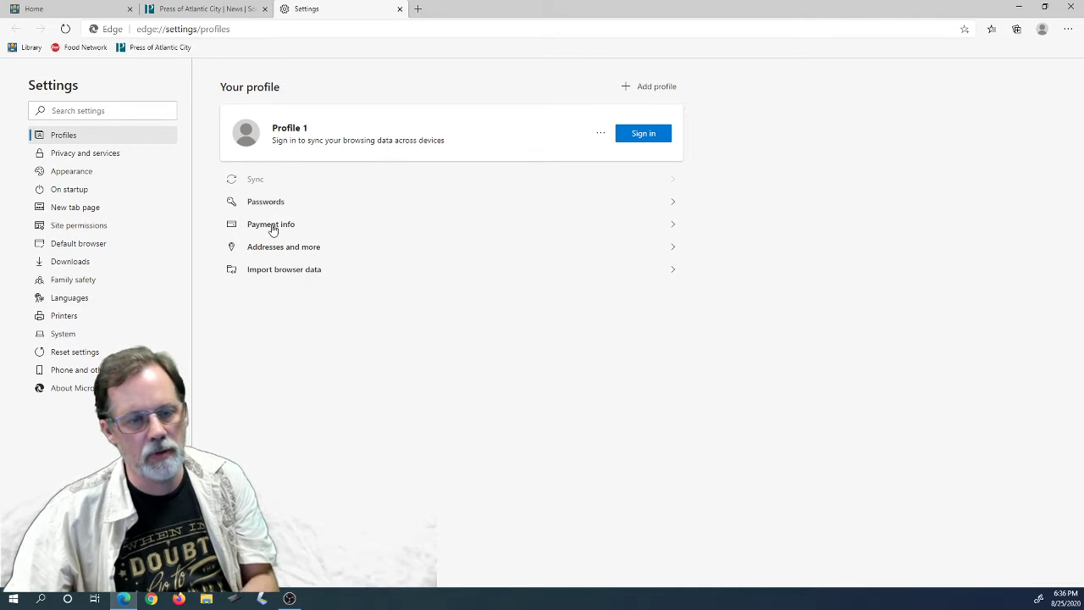
left_click(108, 156)
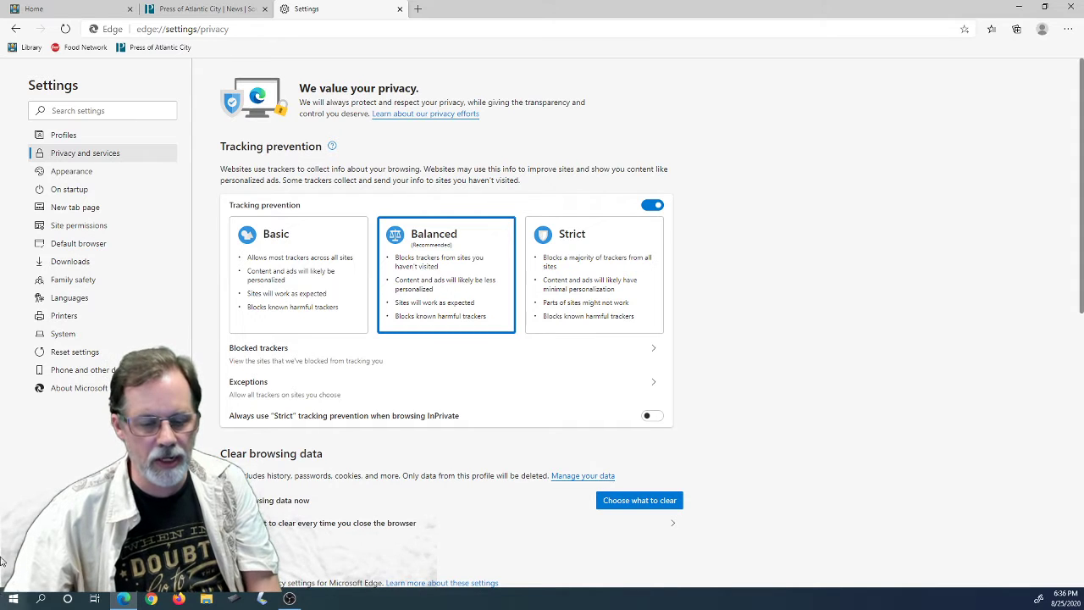
left_click(14, 598)
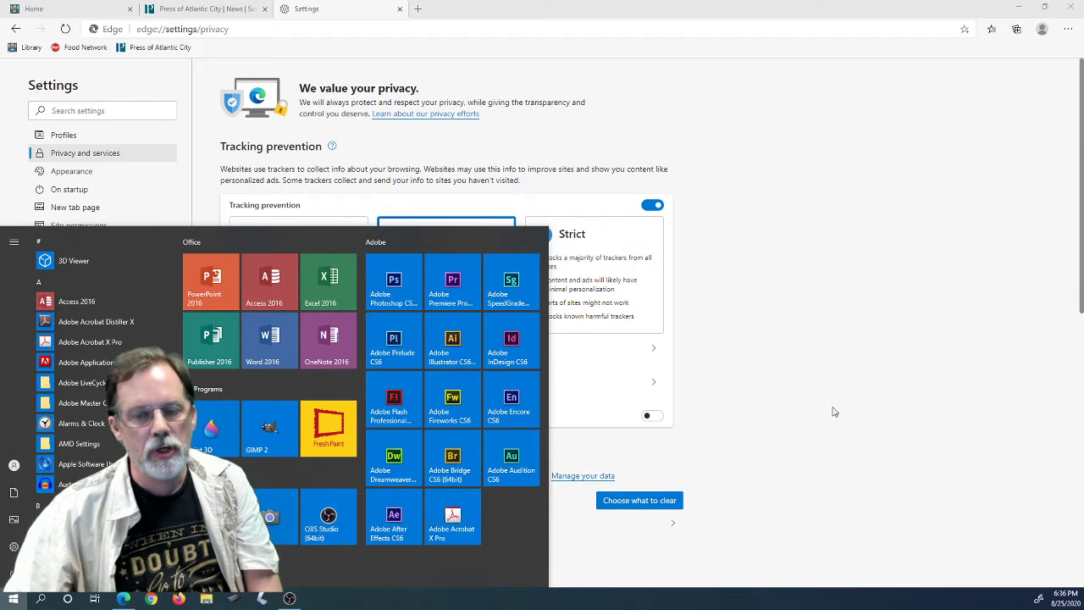
left_click(872, 356)
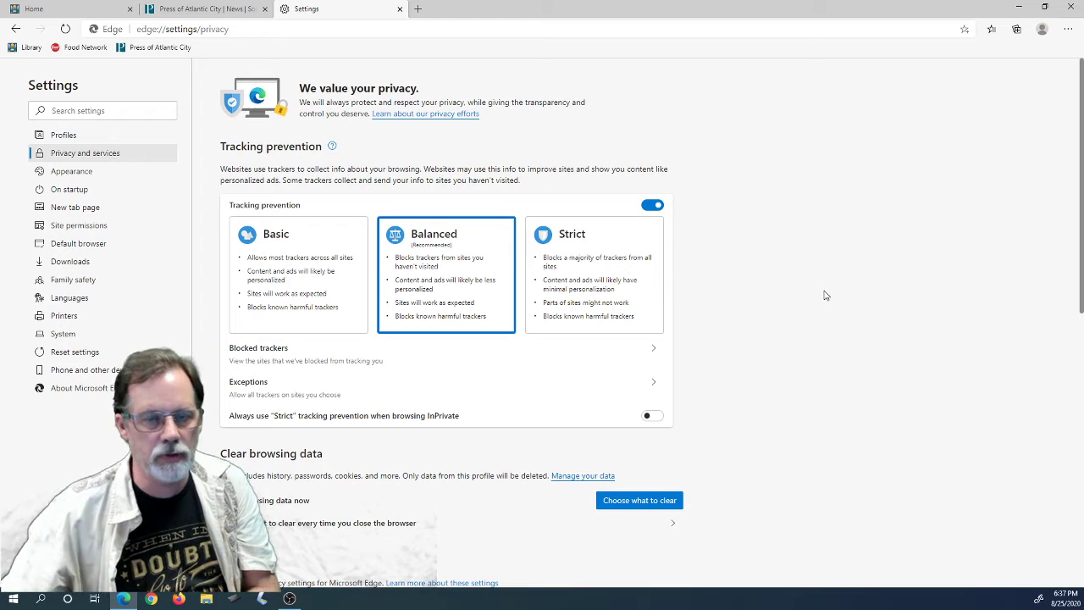
Step: View the On startup settings and check what a new tab page looks like
left_click(98, 195)
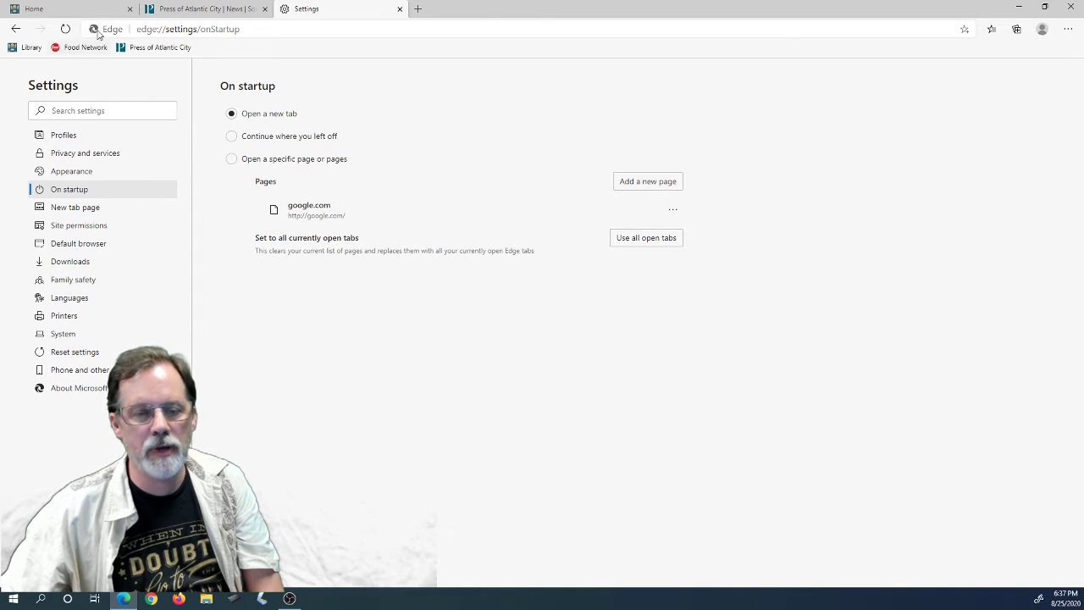
left_click(418, 9)
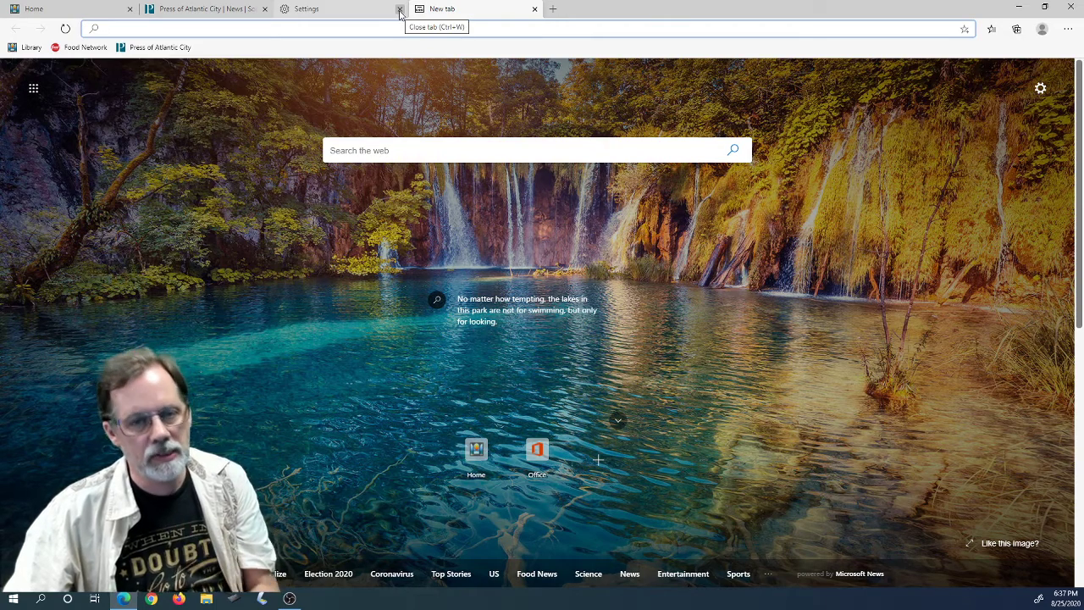
left_click(365, 14)
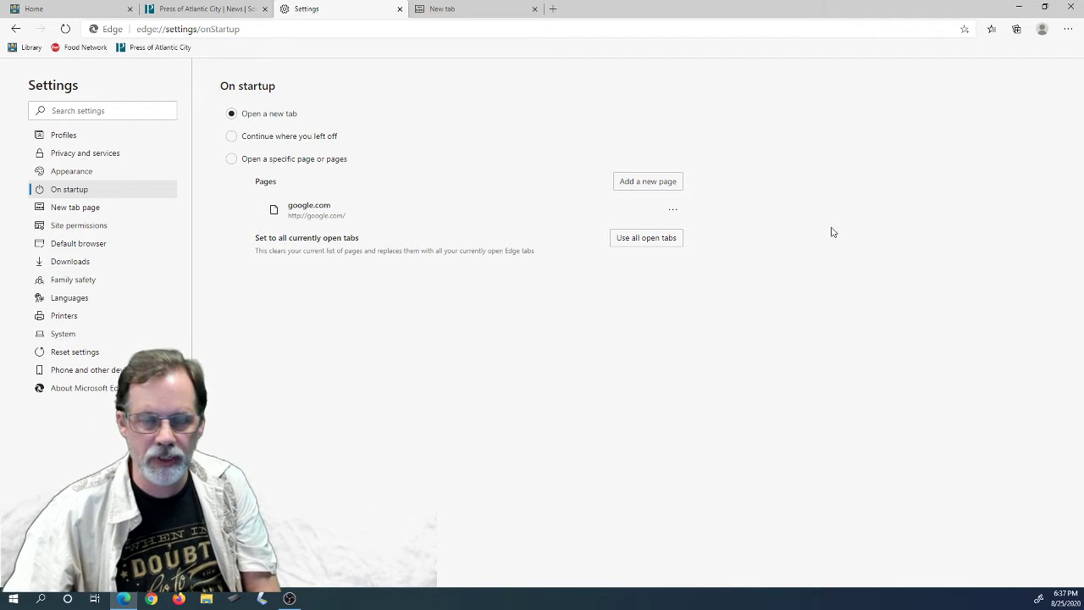
Step: Return to the Press of Atlantic City tab and close the Settings and New tab tabs
left_click(185, 17)
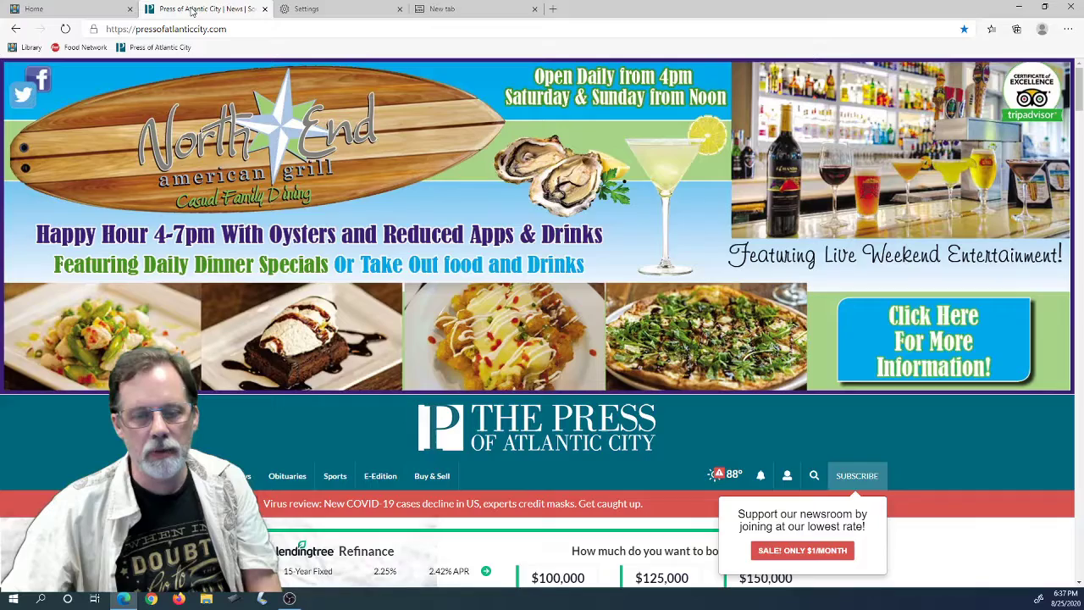
left_click(400, 10)
left_click(399, 9)
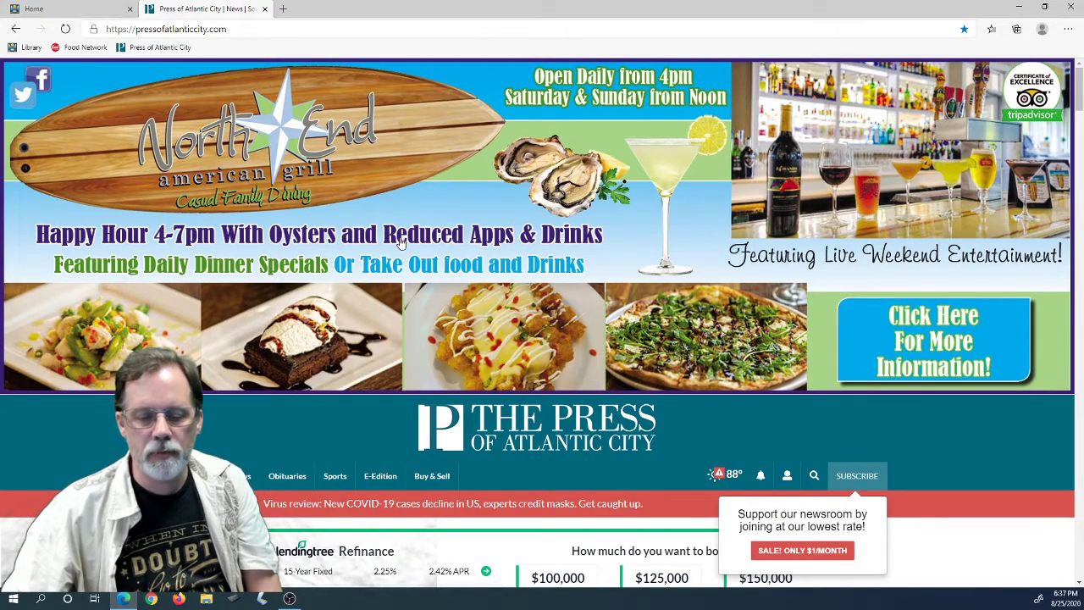
Step: Open the front-page article about smart meters for faster response to power outages and read through its text
scroll(402, 243, "down", 3)
scroll(402, 243, "down", 5)
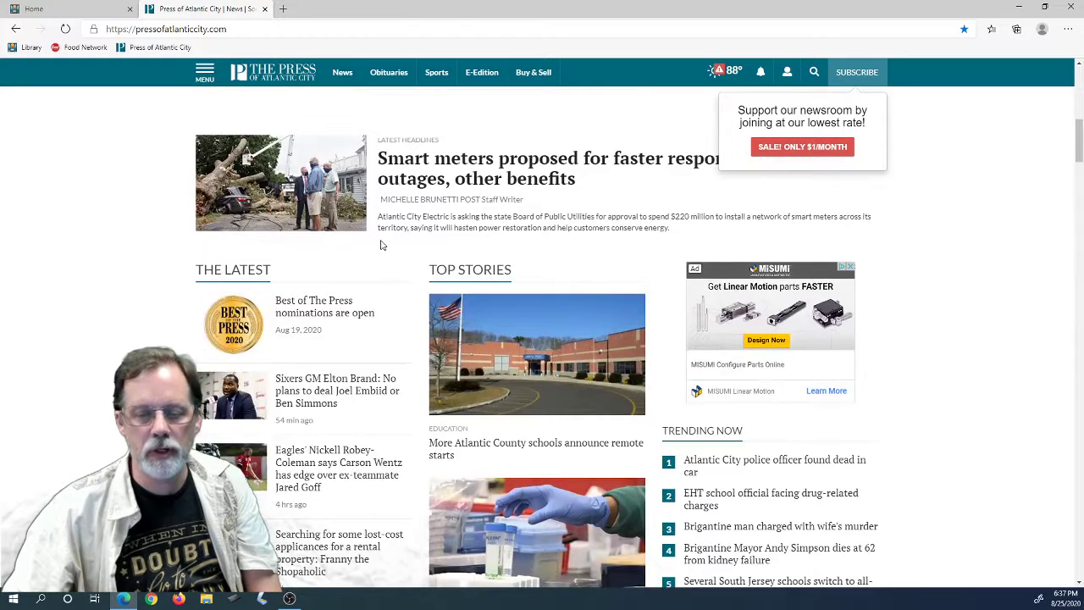
left_click(464, 266)
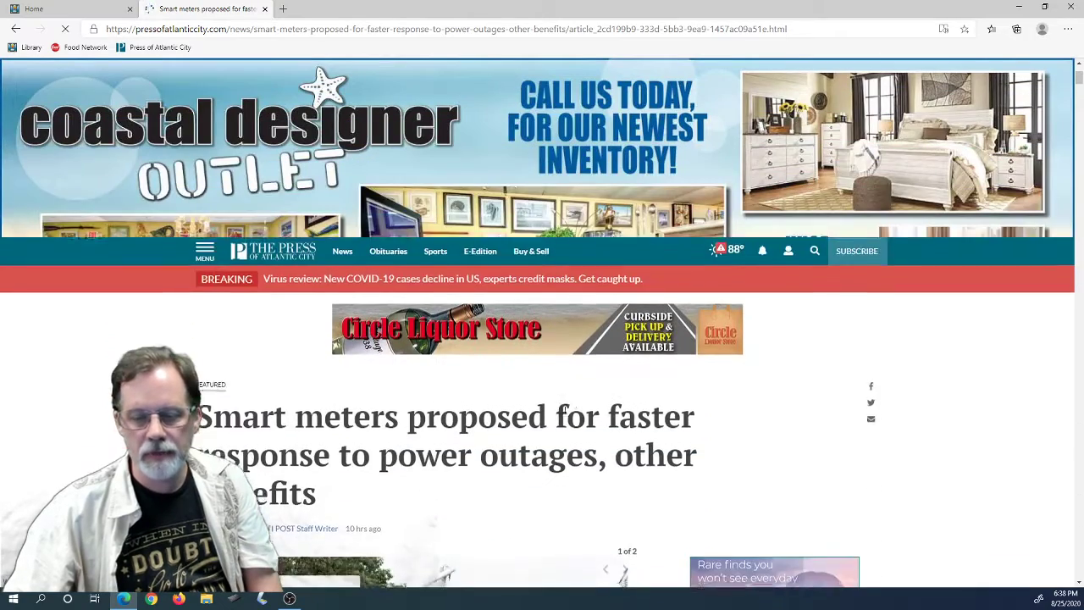
scroll(656, 374, "down", 4)
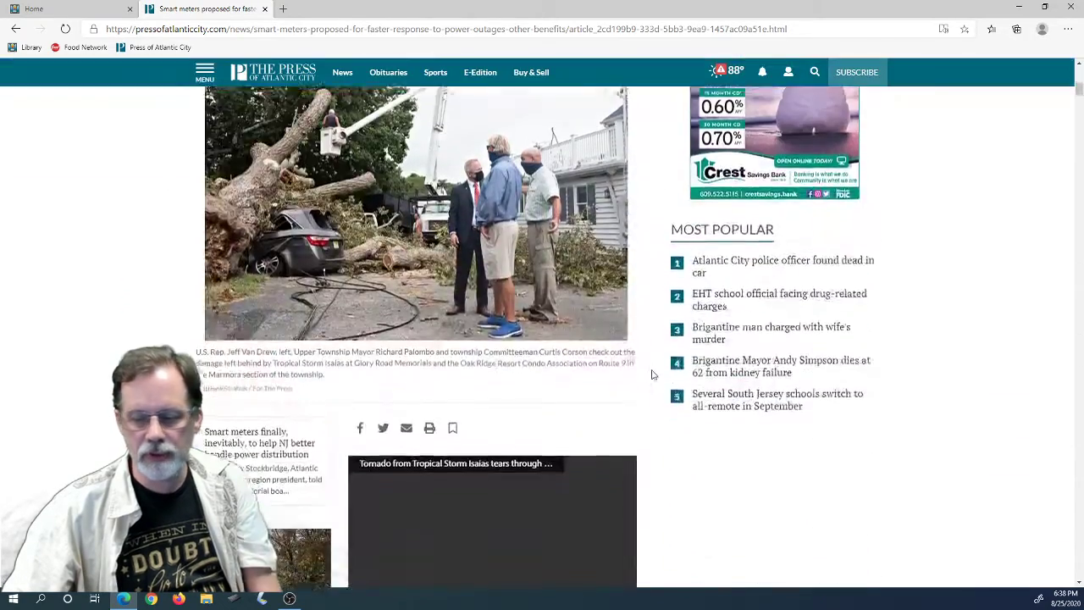
scroll(652, 374, "down", 10)
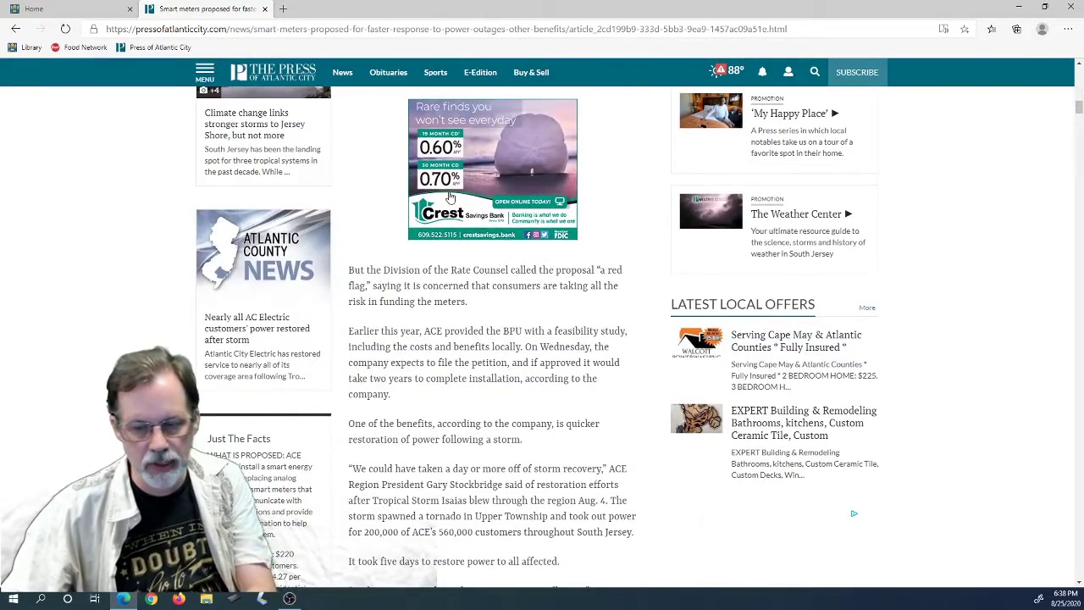
Step: Open the smart meters article in Immersive Reader
scroll(748, 270, "up", 15)
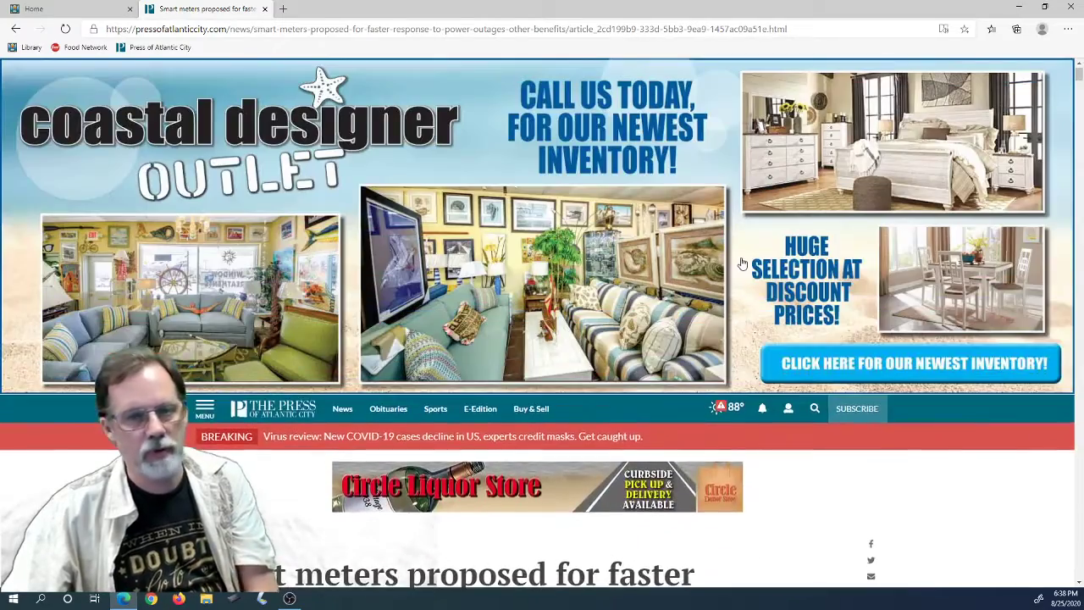
scroll(751, 273, "down", 5)
scroll(745, 264, "down", 10)
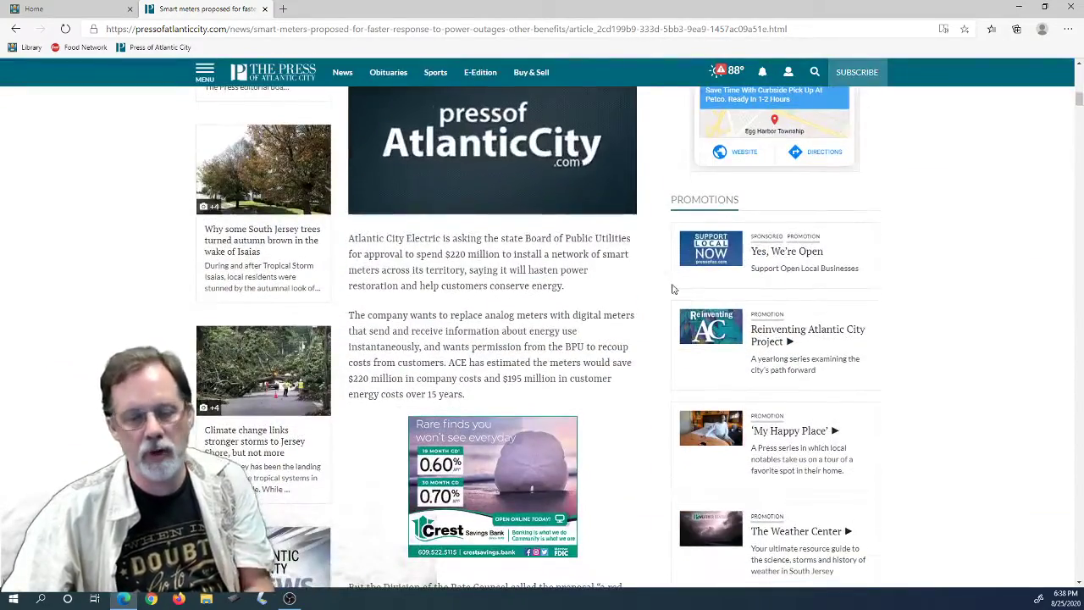
scroll(637, 300, "up", 4)
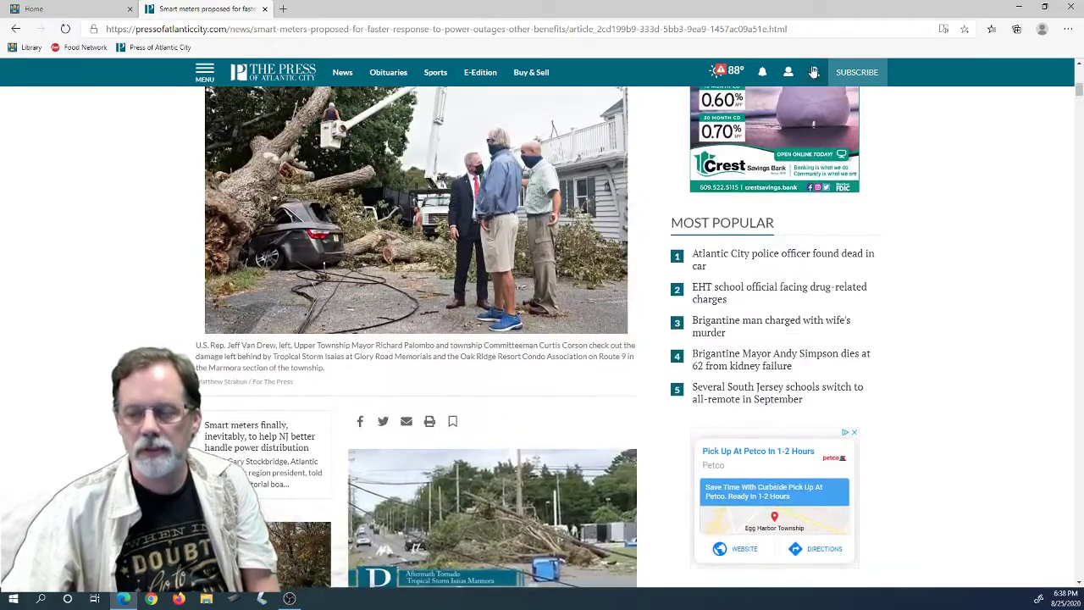
left_click(945, 29)
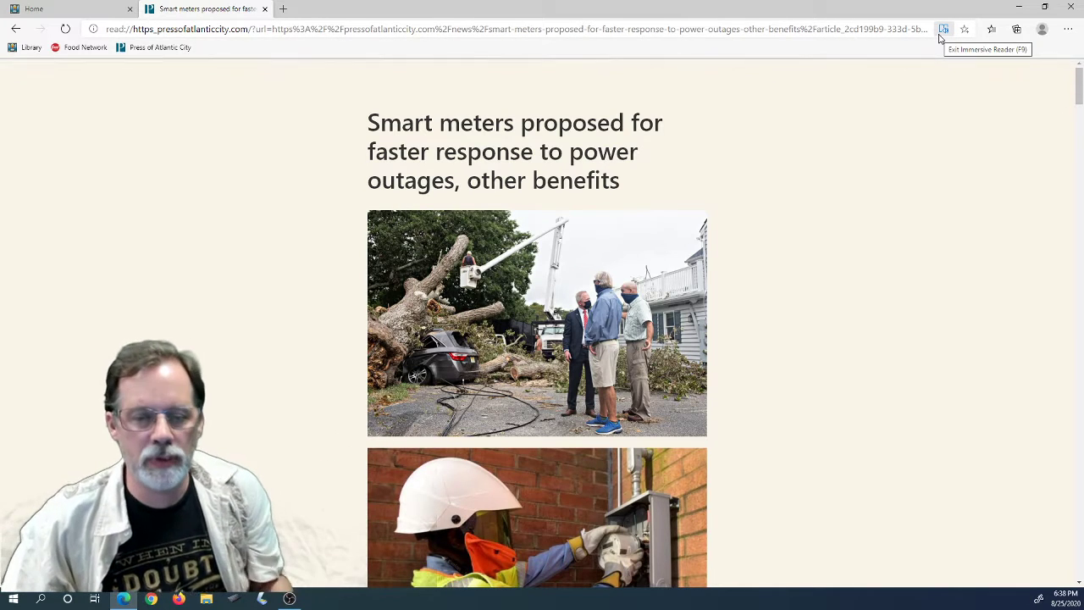
Step: Look through the ad-free article text in Immersive Reader, from the headline and photos down to the picture captions
scroll(792, 238, "down", 6)
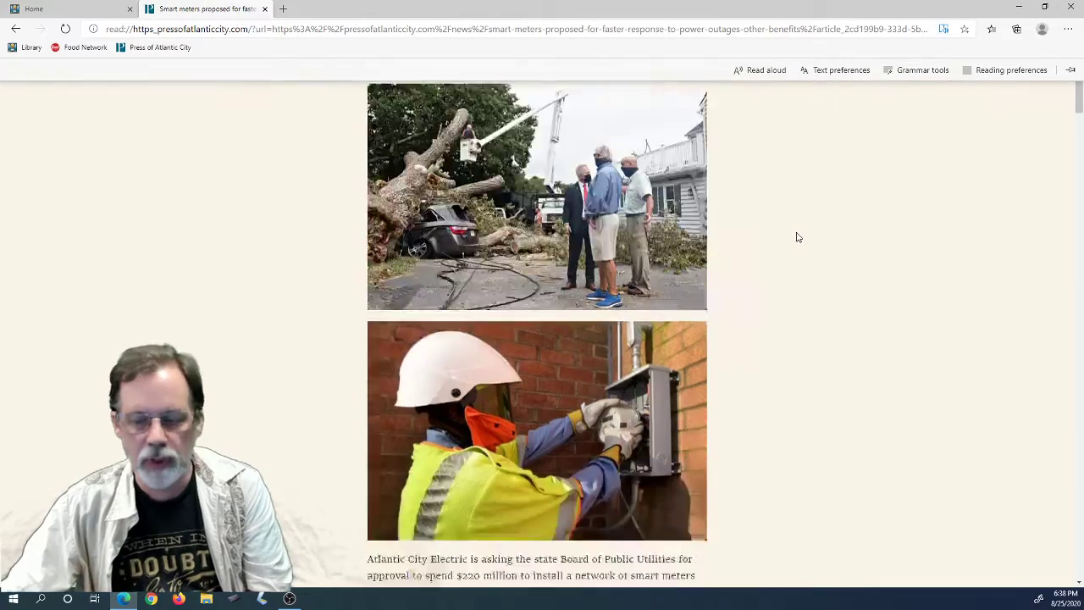
scroll(785, 246, "down", 9)
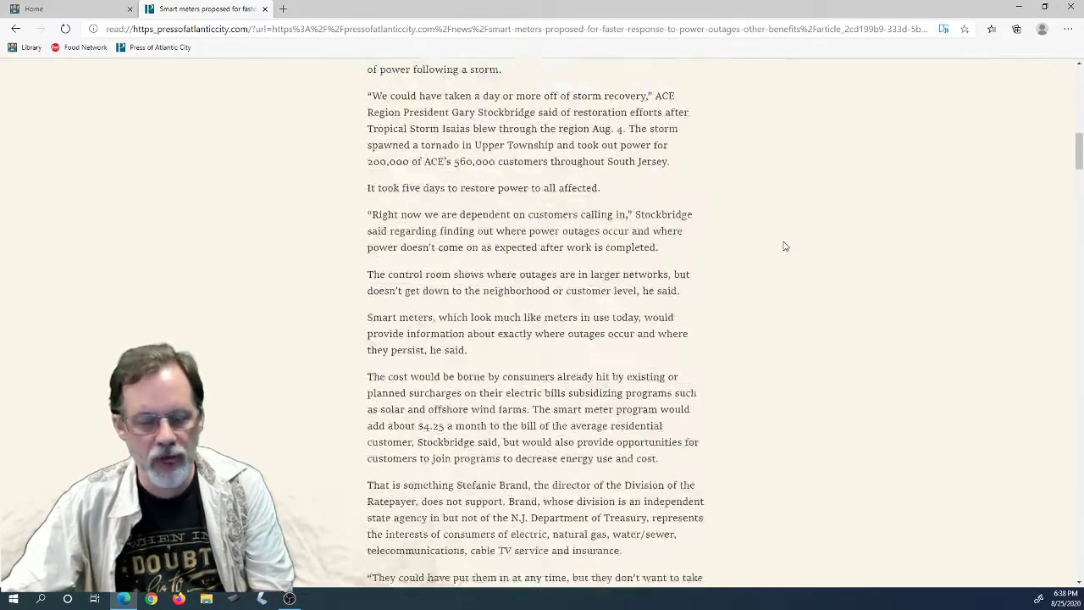
scroll(785, 246, "down", 12)
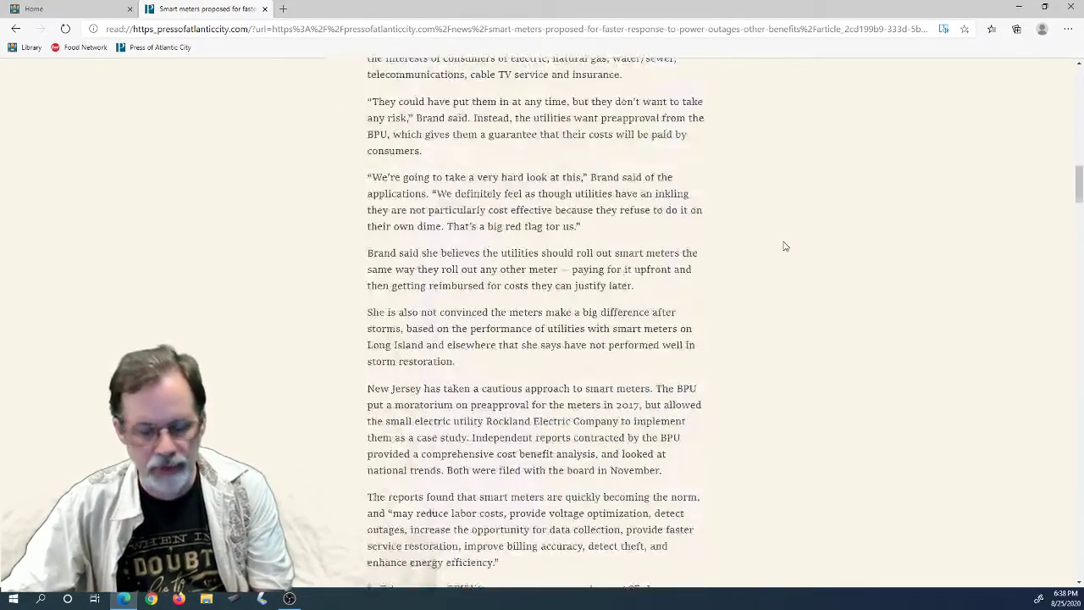
scroll(784, 245, "down", 6)
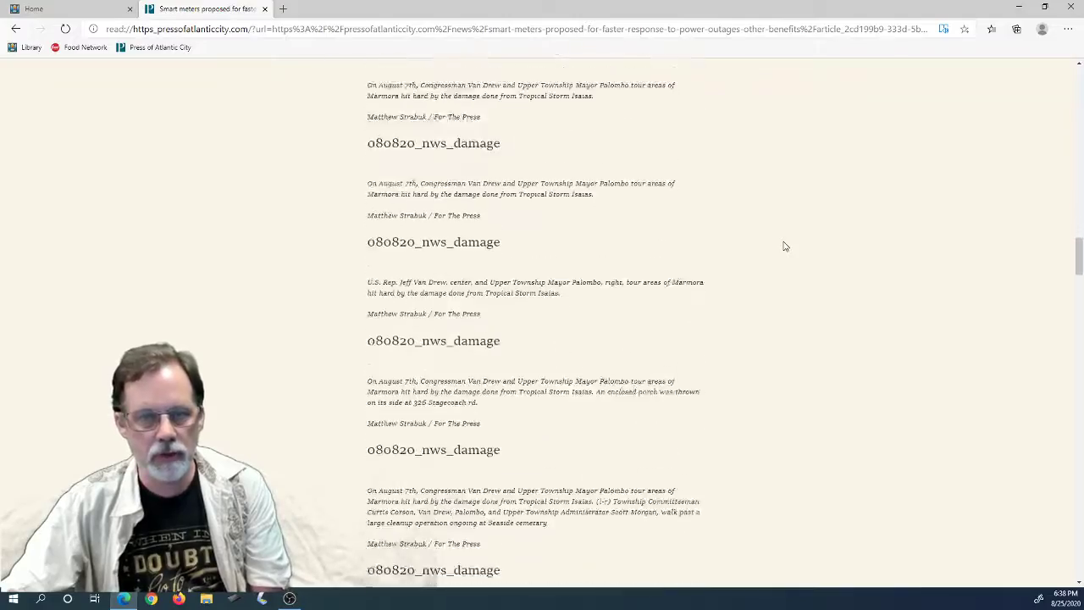
scroll(785, 246, "up", 7)
scroll(784, 246, "up", 20)
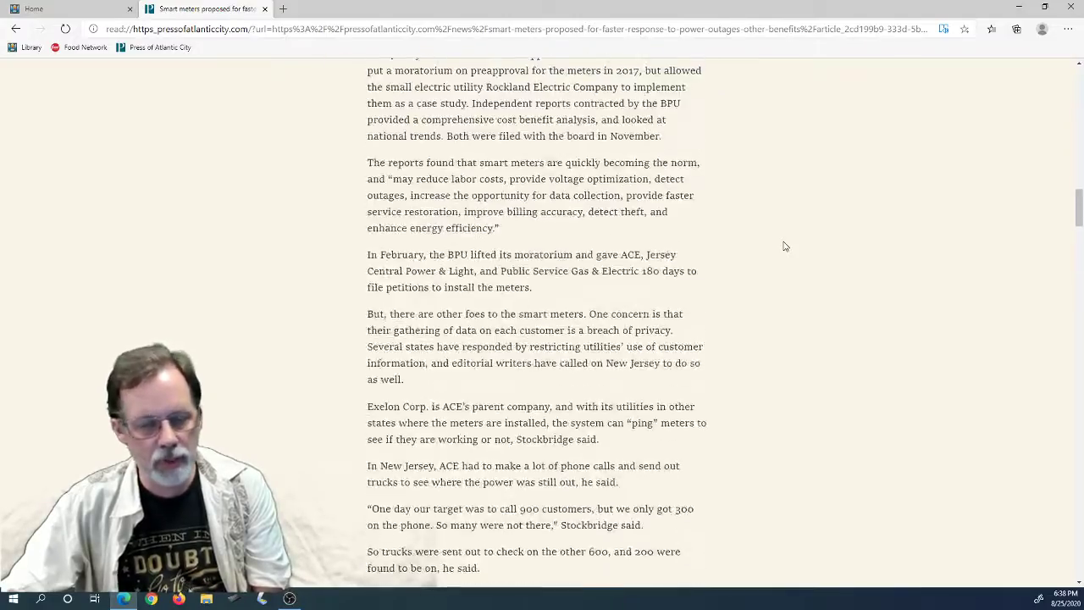
scroll(784, 246, "up", 7)
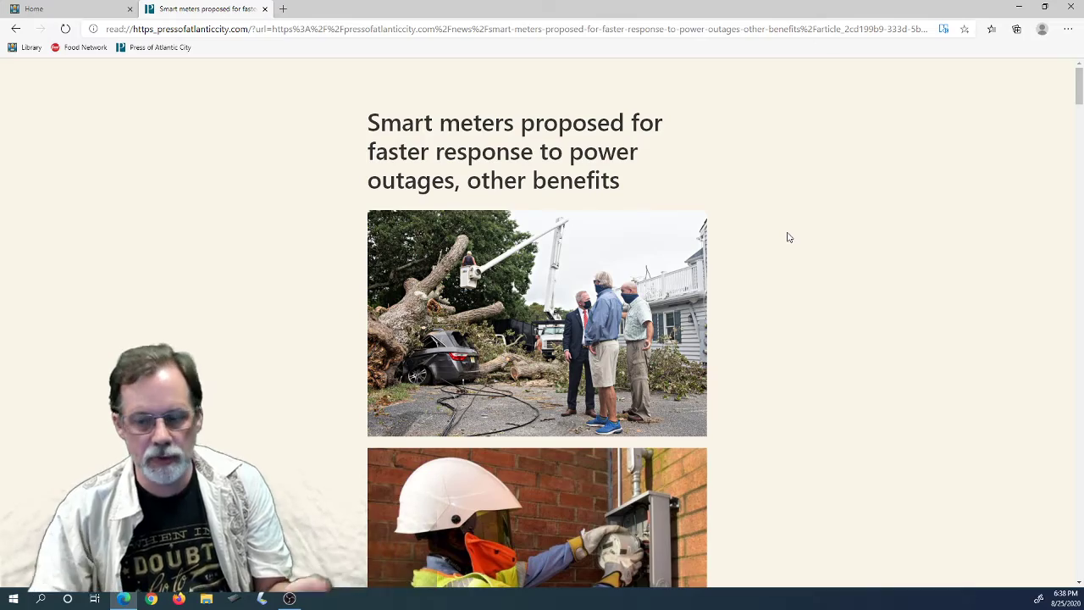
scroll(733, 284, "down", 15)
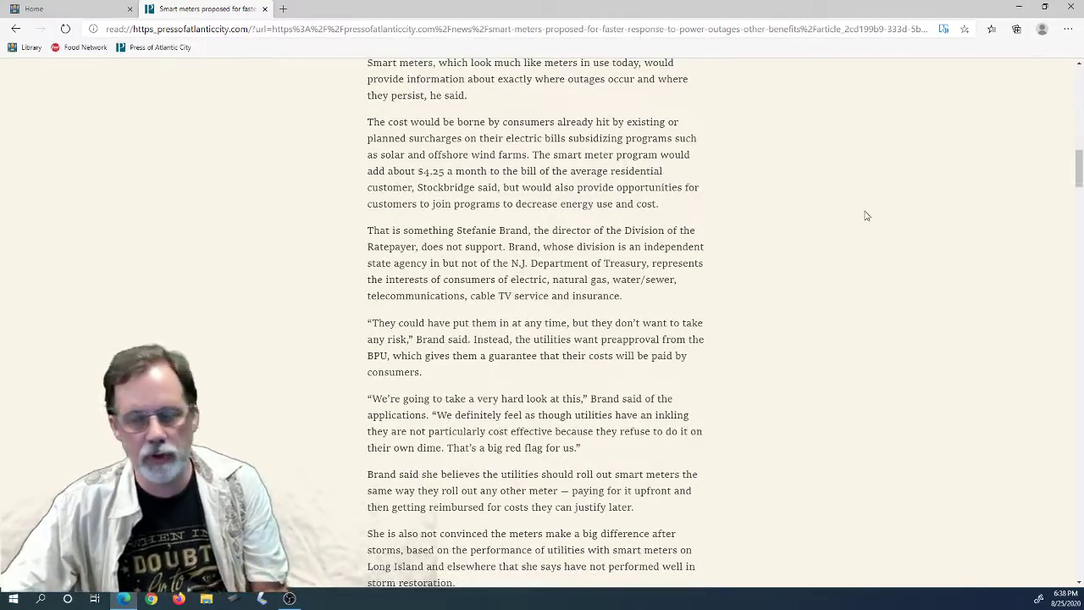
scroll(866, 216, "up", 5)
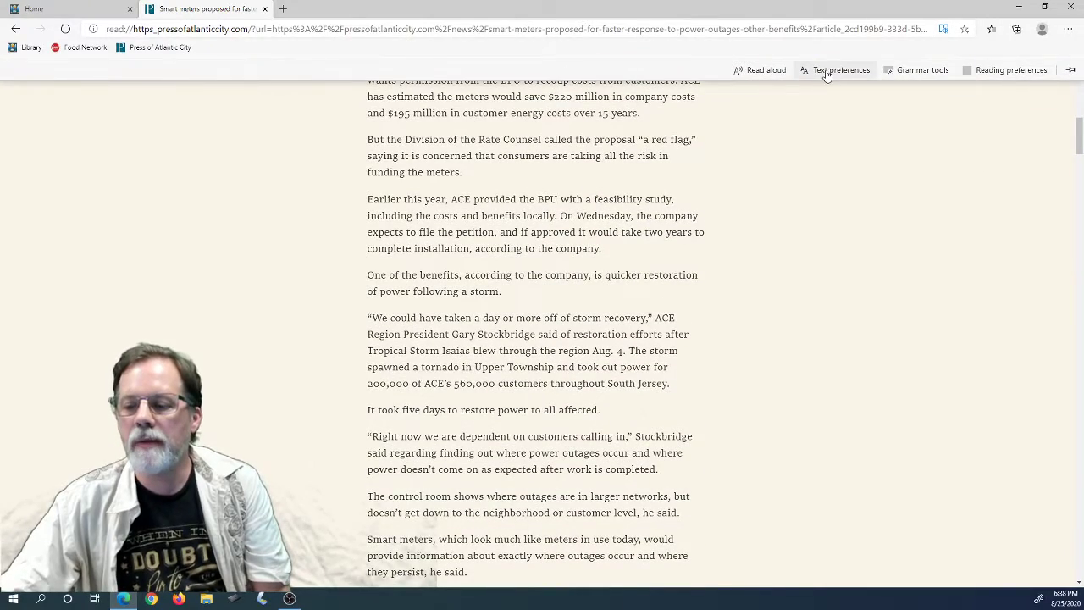
Step: Try Line focus on the article with one line at a time, and turn it off again
left_click(1001, 74)
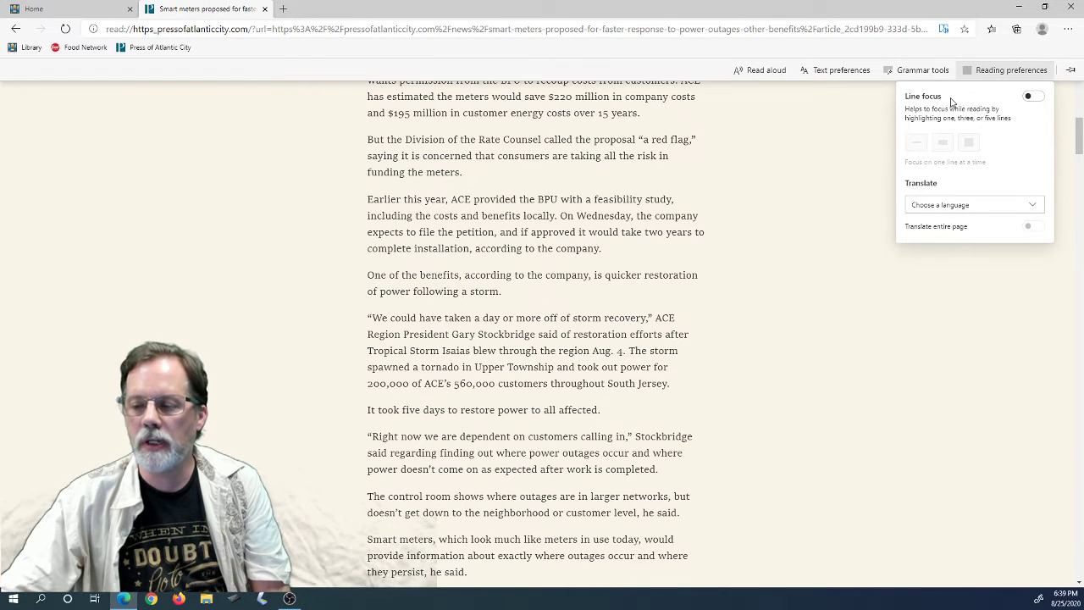
left_click(1039, 99)
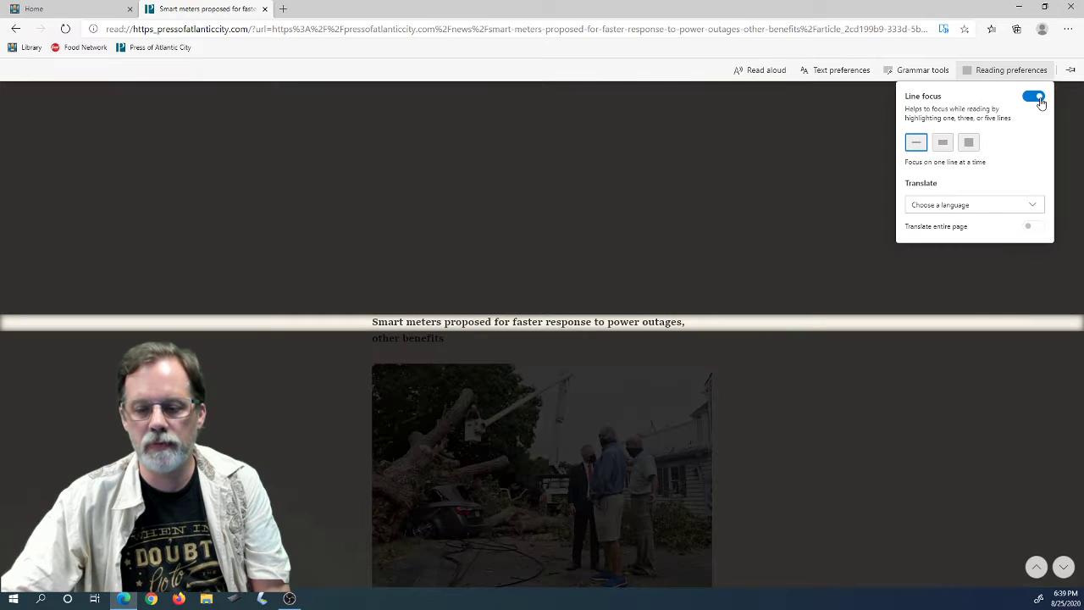
scroll(757, 282, "down", 3)
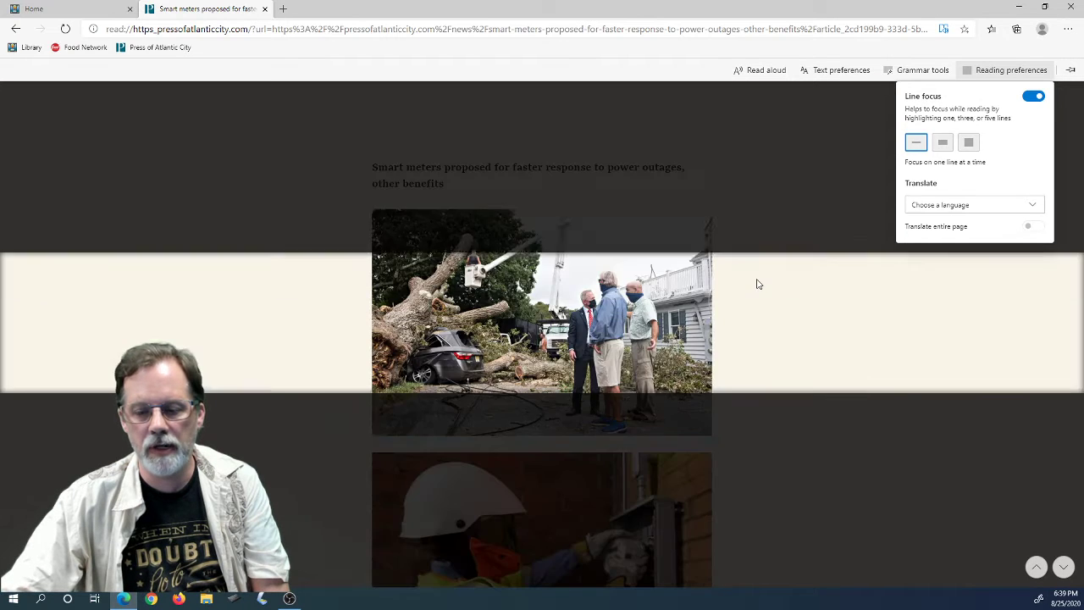
scroll(757, 282, "up", 3)
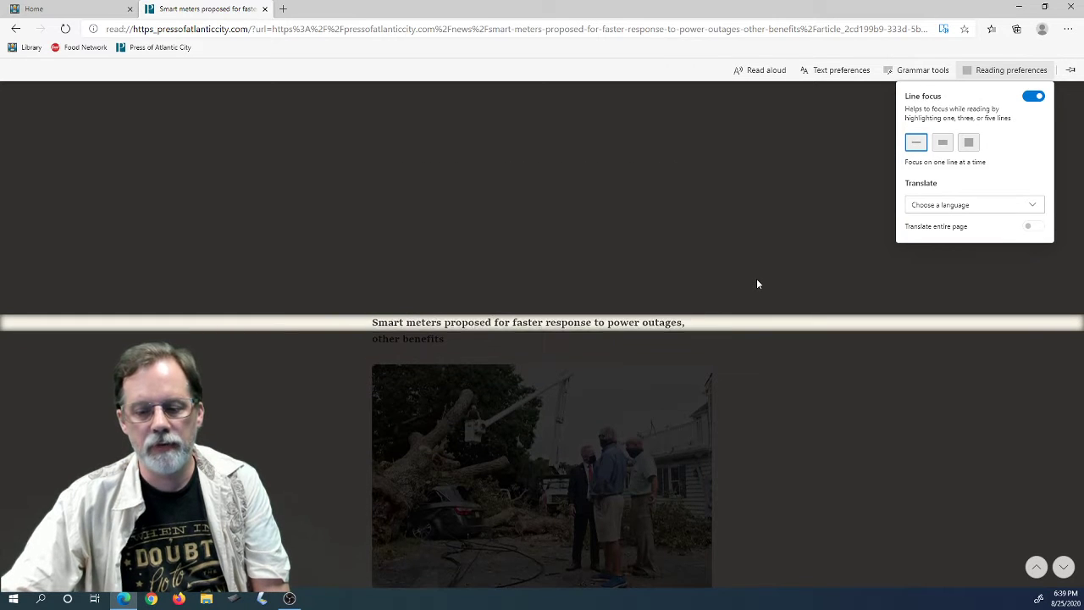
scroll(757, 284, "up", 1)
scroll(757, 284, "down", 5)
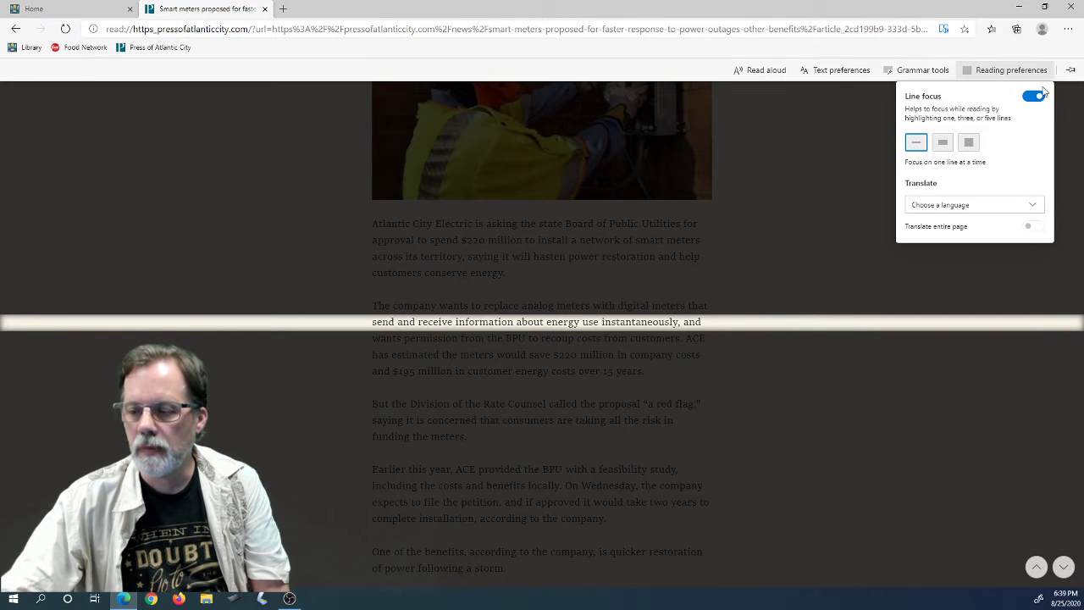
left_click(1035, 96)
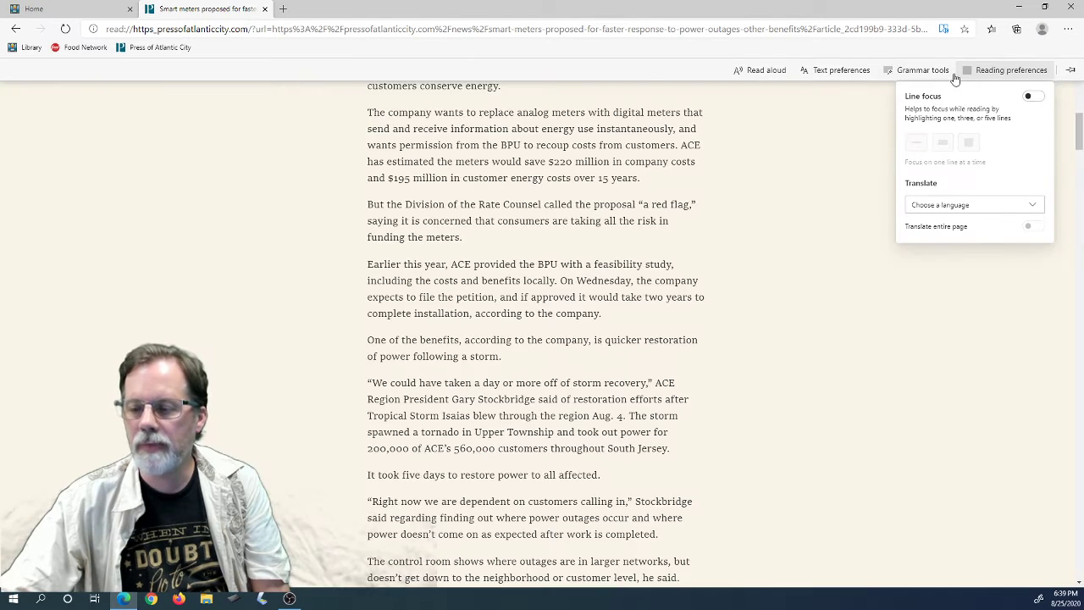
Step: Try highlighting the nouns and verbs in the article with the grammar tools, and turn both highlights off again
left_click(903, 73)
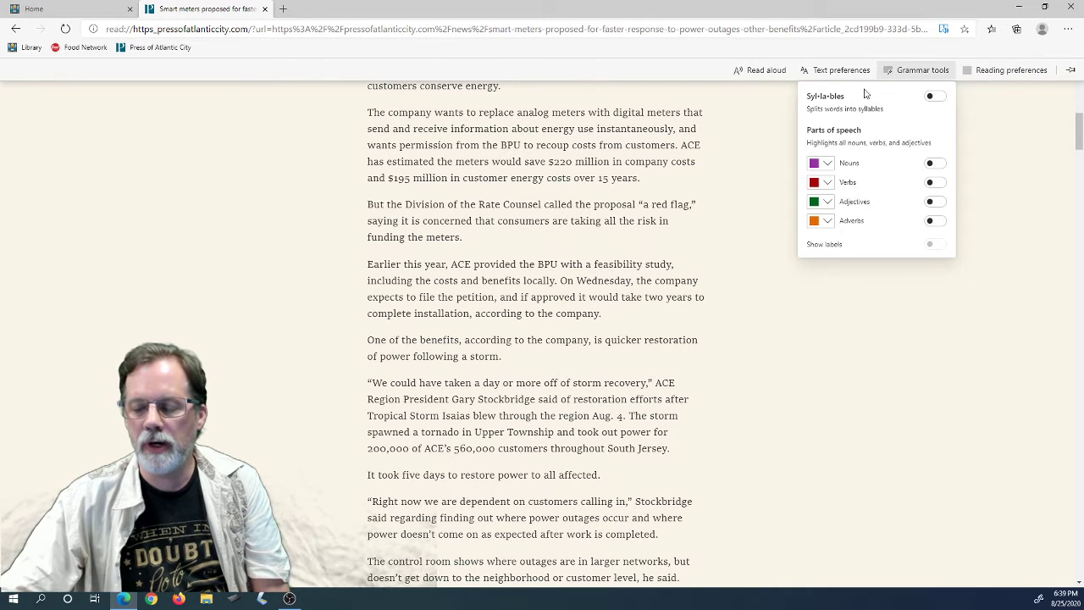
left_click(938, 164)
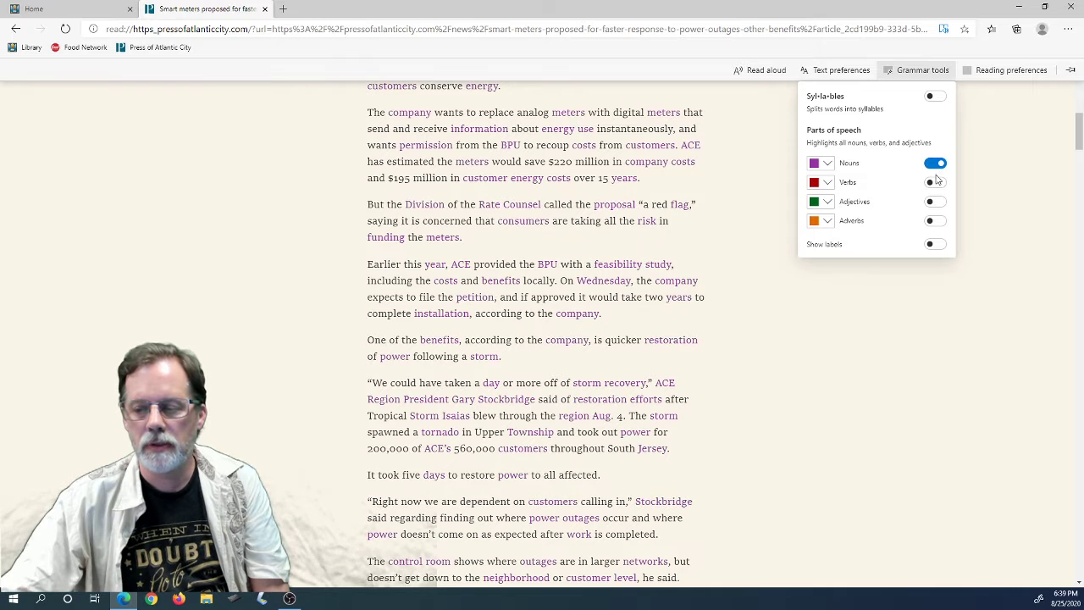
left_click(937, 184)
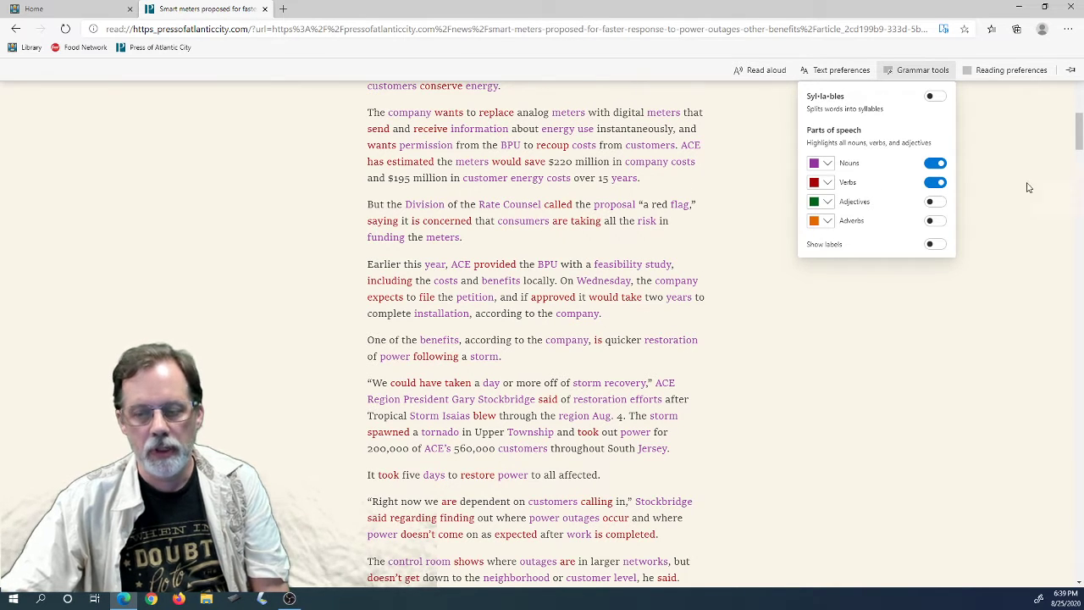
left_click(935, 183)
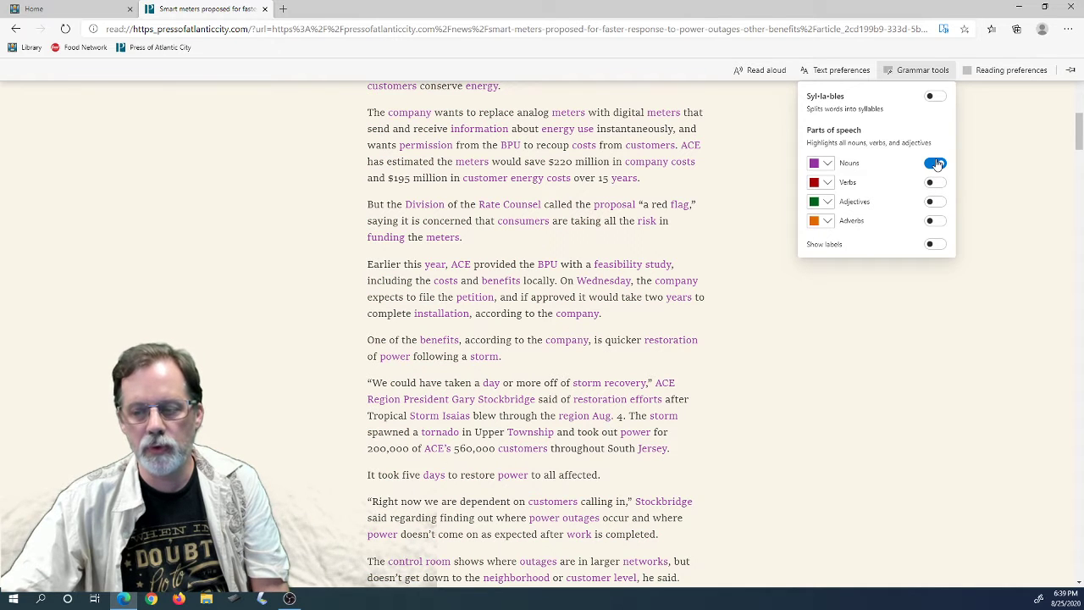
left_click(937, 164)
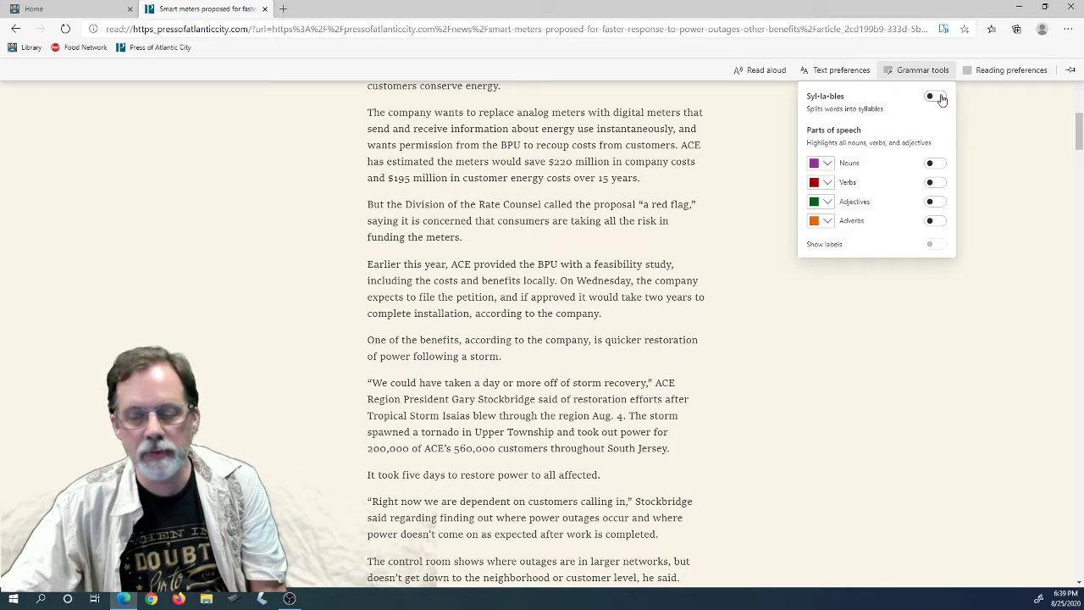
Step: Increase the reader's text size to one notch below Large, and try the wider text spacing before switching it off
left_click(847, 73)
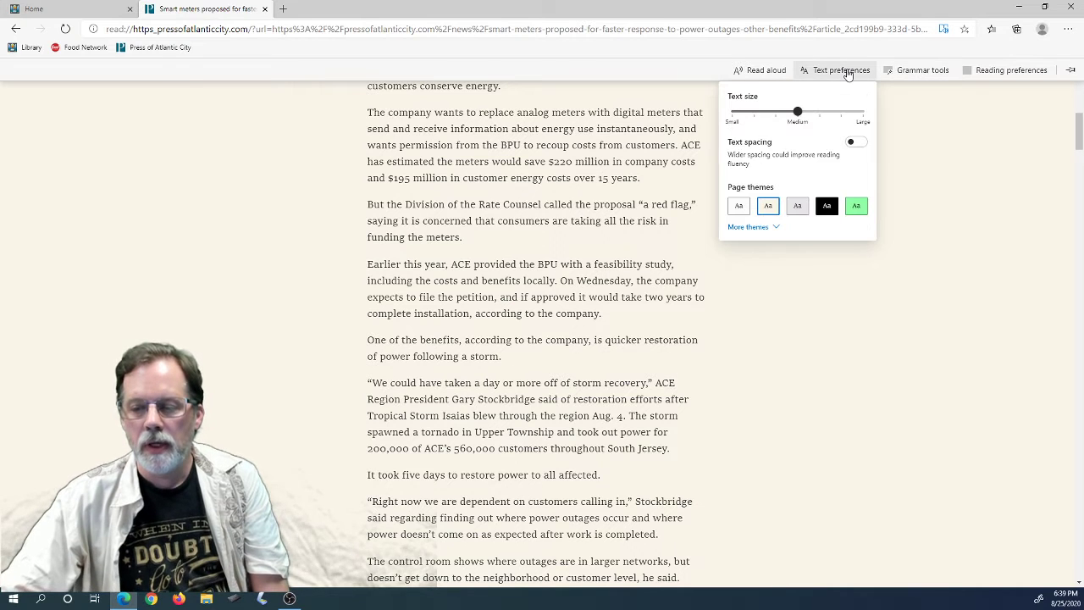
left_click_drag(797, 112, 837, 116)
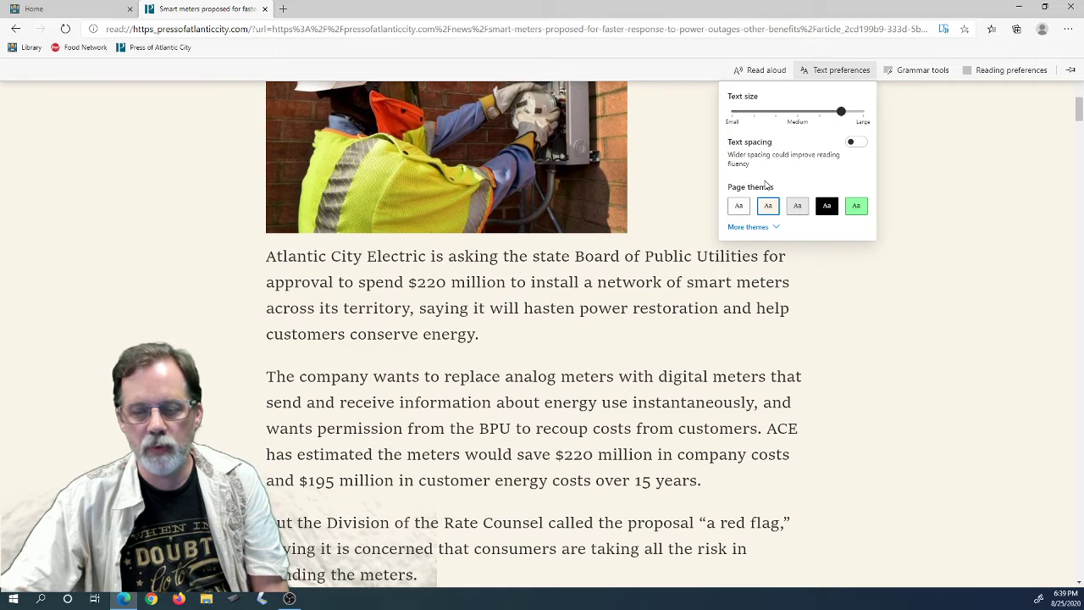
left_click(859, 144)
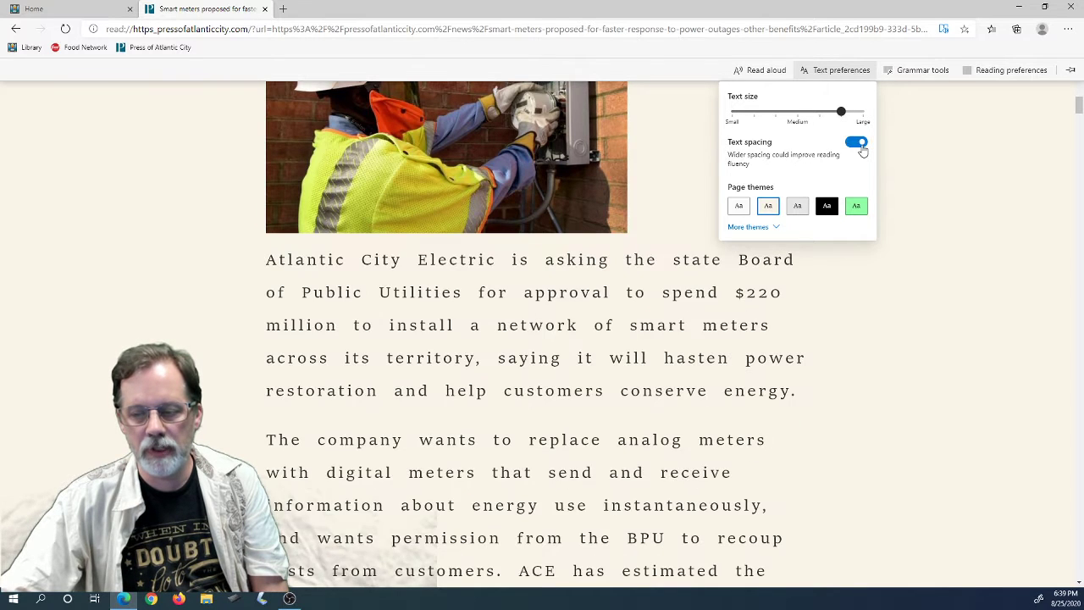
left_click(860, 144)
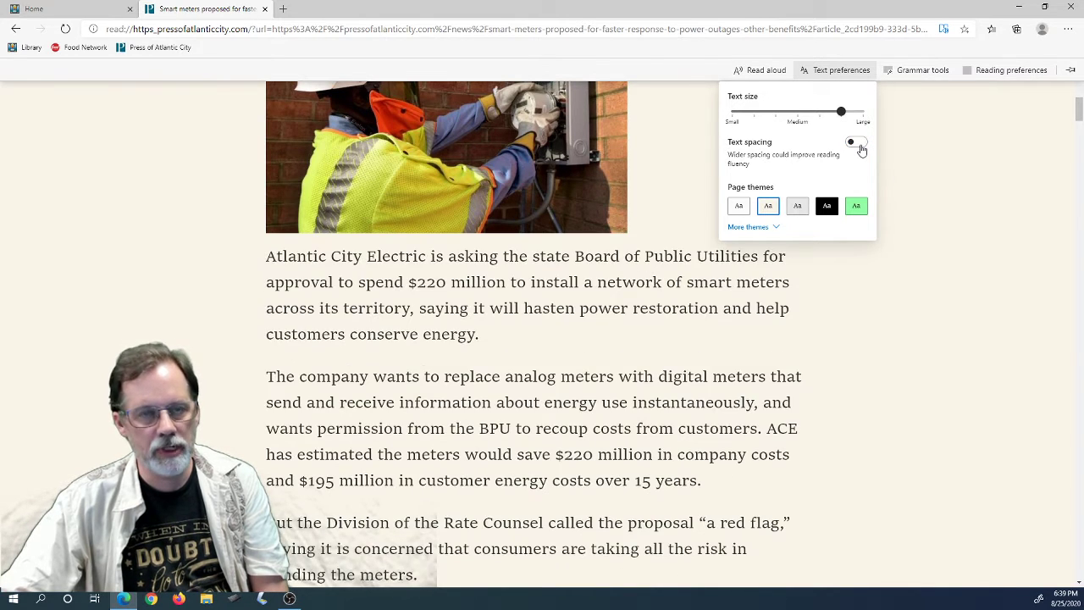
Step: Try the green and black page themes, return to the cream theme, and close the text preferences
left_click(857, 206)
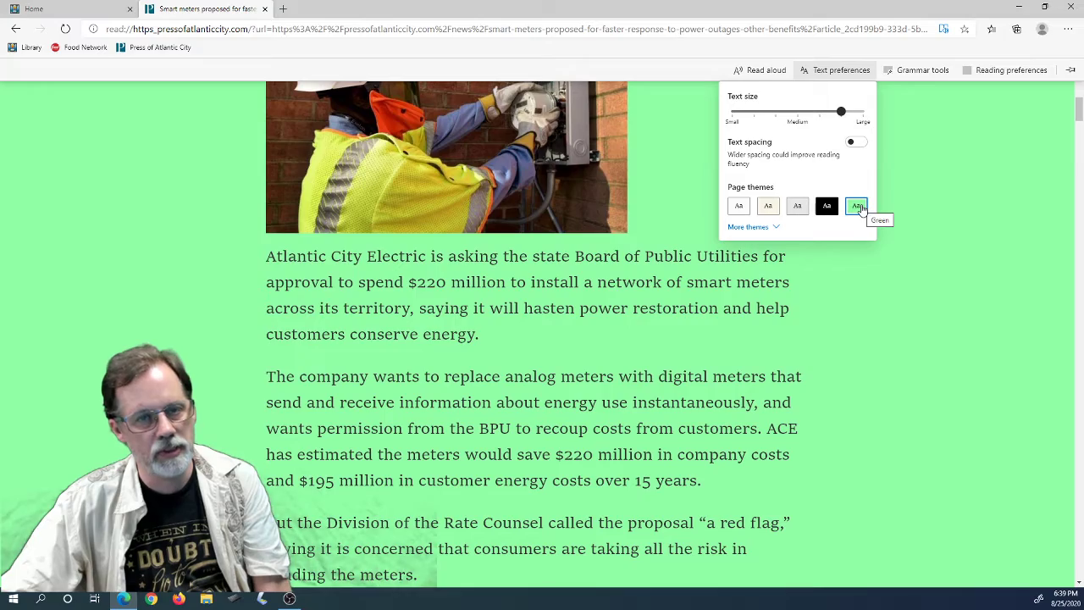
left_click(826, 206)
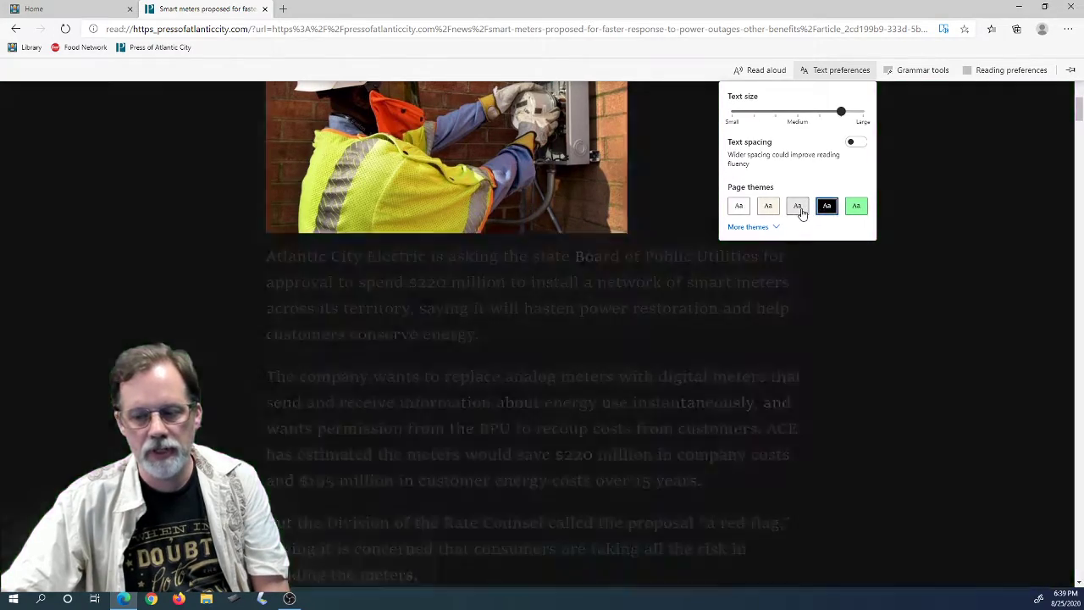
left_click(768, 208)
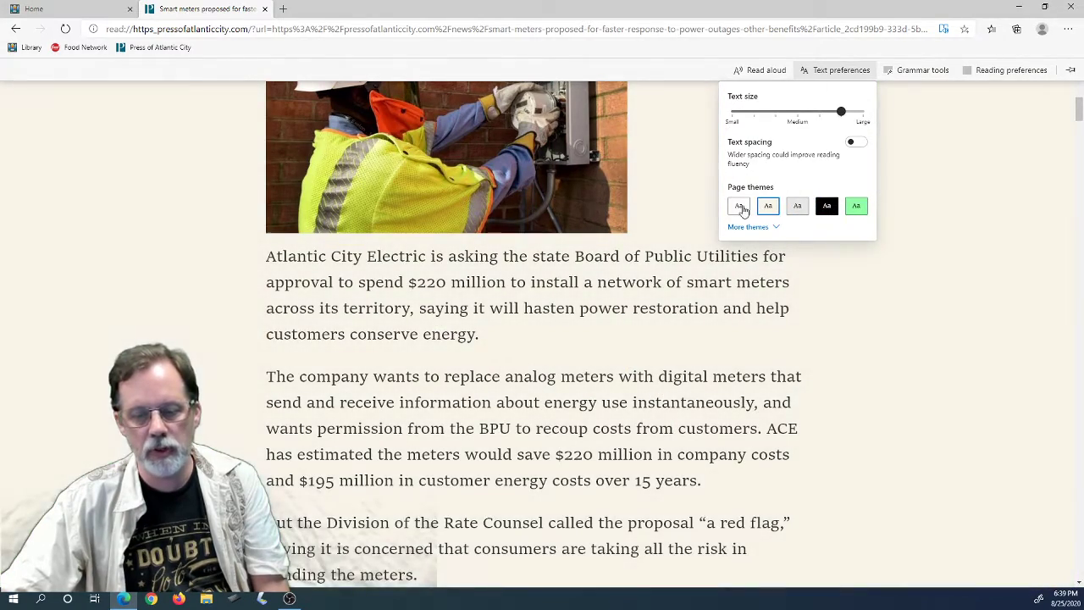
left_click(846, 79)
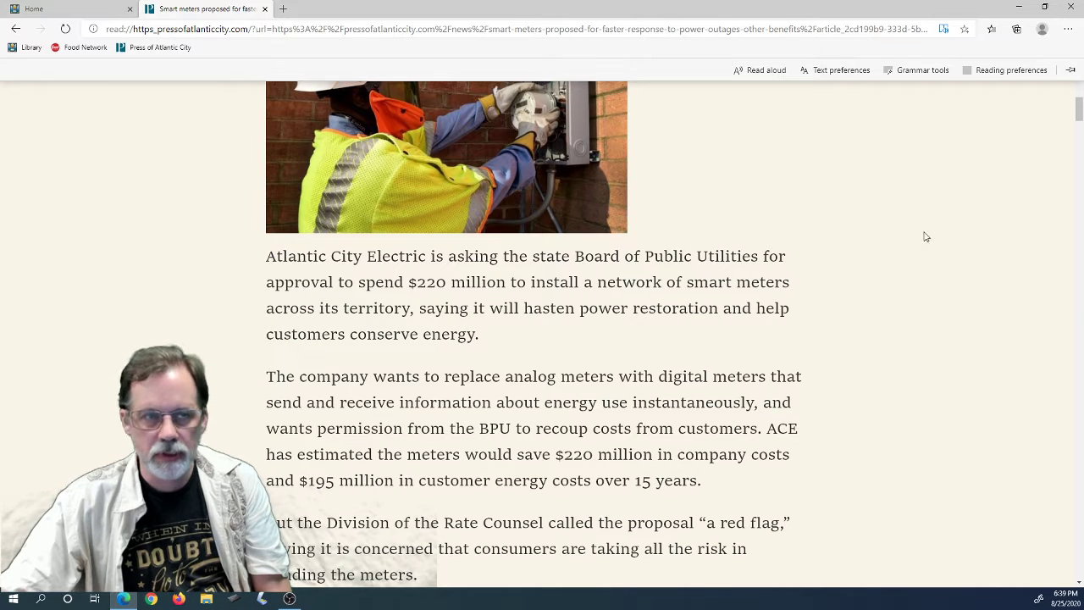
Step: Have the article read aloud, pause the reading, and return to the headline
scroll(918, 246, "up", 4)
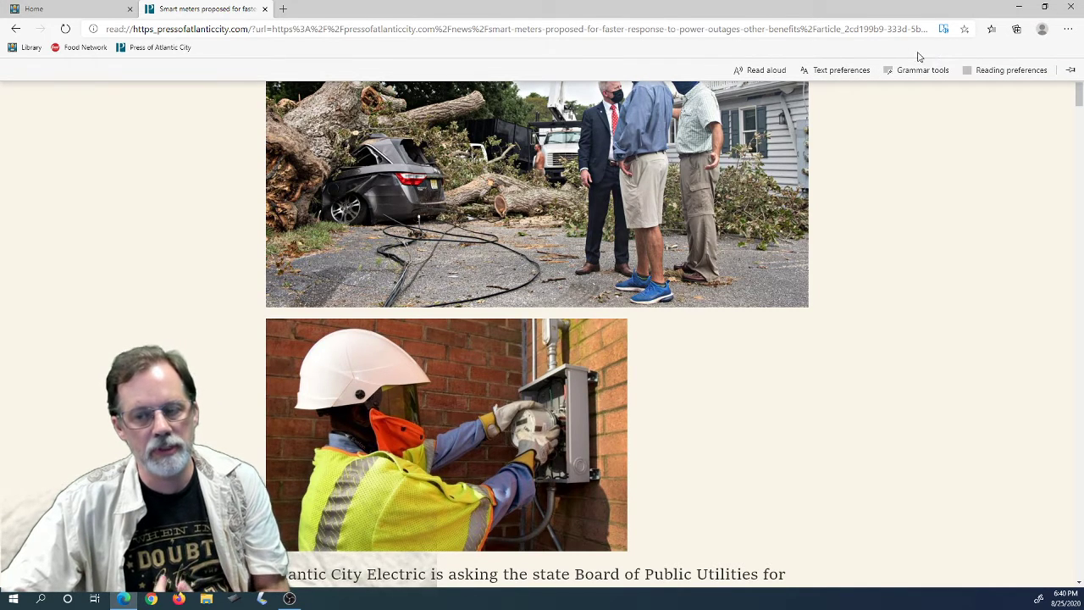
left_click(766, 70)
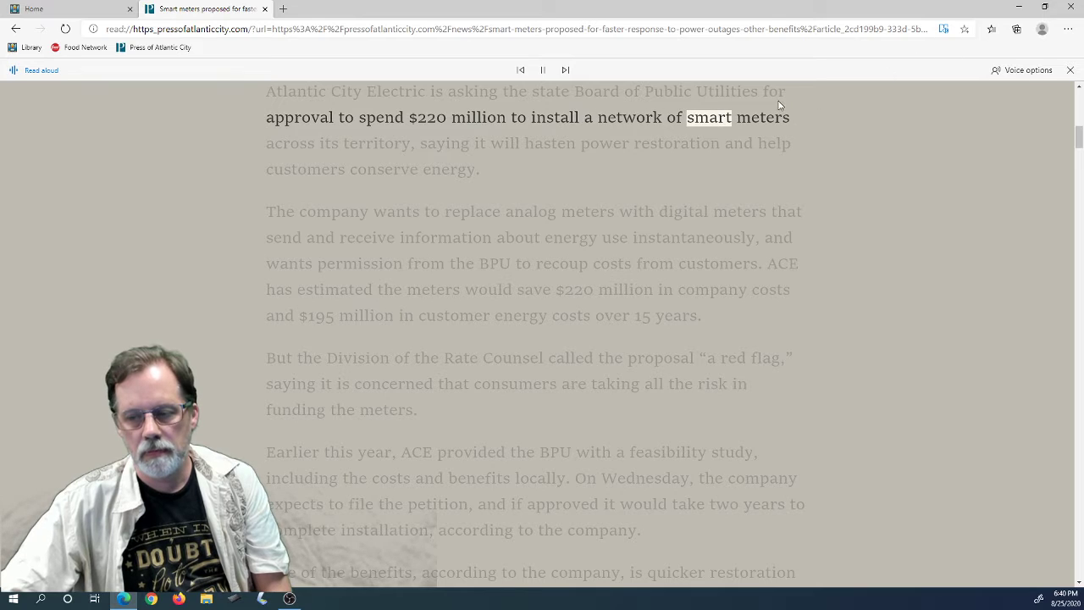
left_click(540, 71)
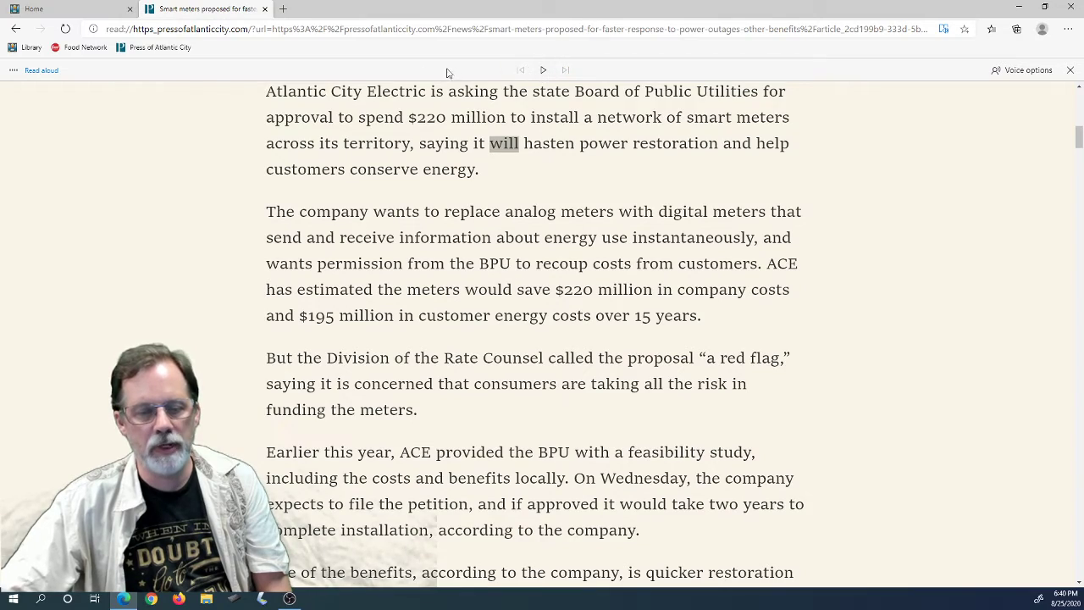
scroll(832, 220, "up", 10)
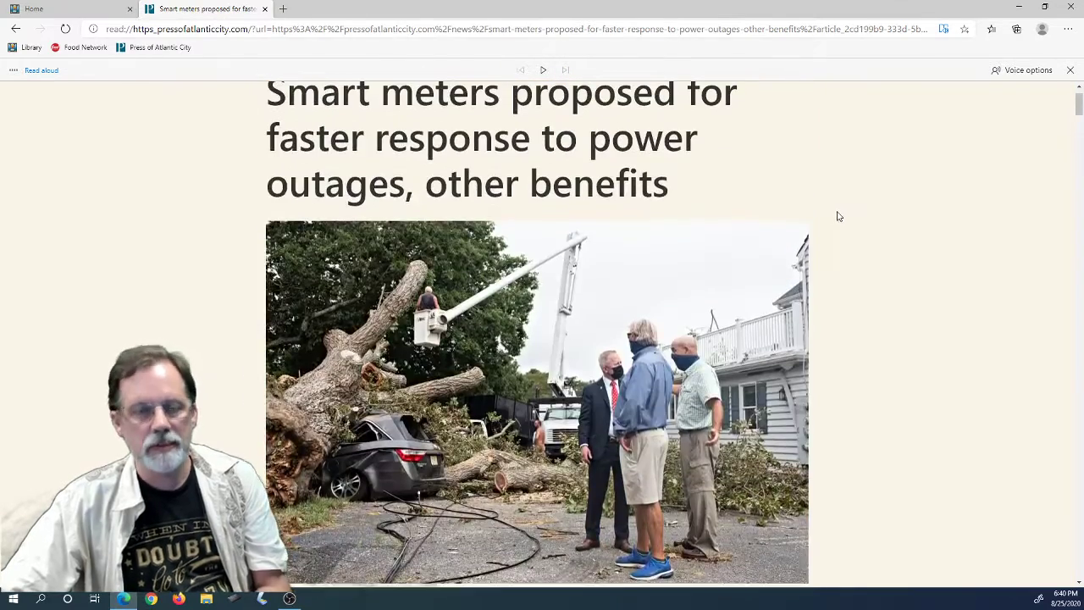
scroll(837, 216, "down", 1)
scroll(839, 216, "up", 1)
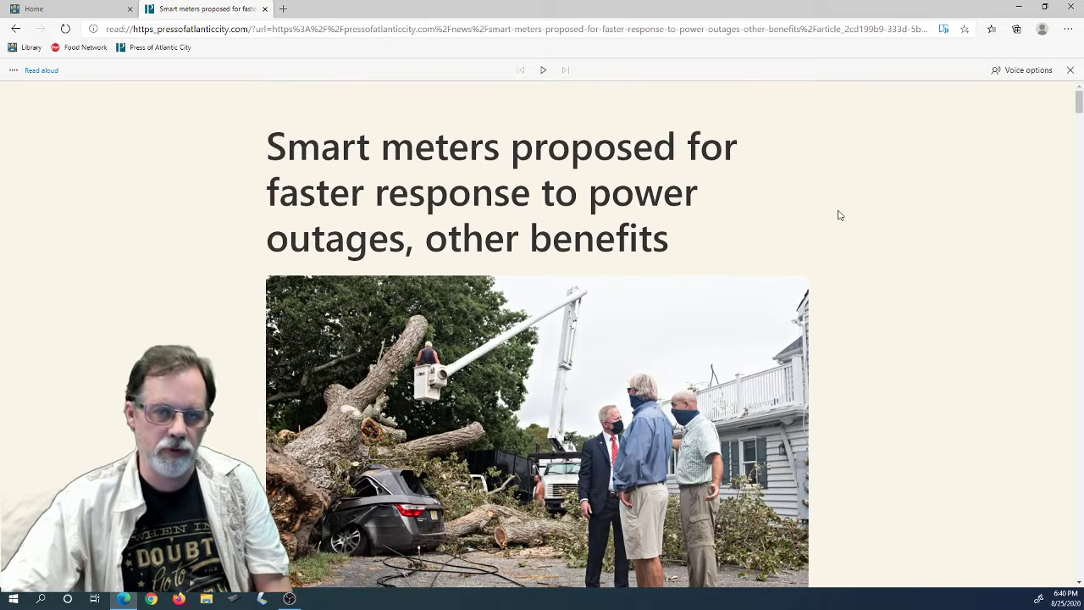